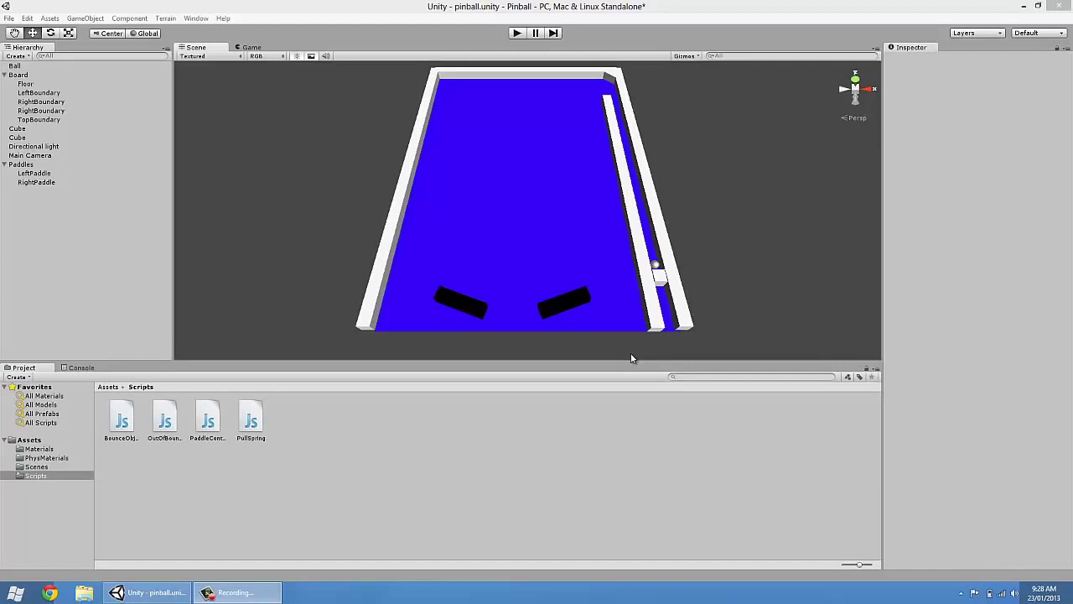
Collapse the Board and Paddles groups, rename the angled corner cube as Corner and move it into Board.
left_click(4, 74)
left_click(5, 119)
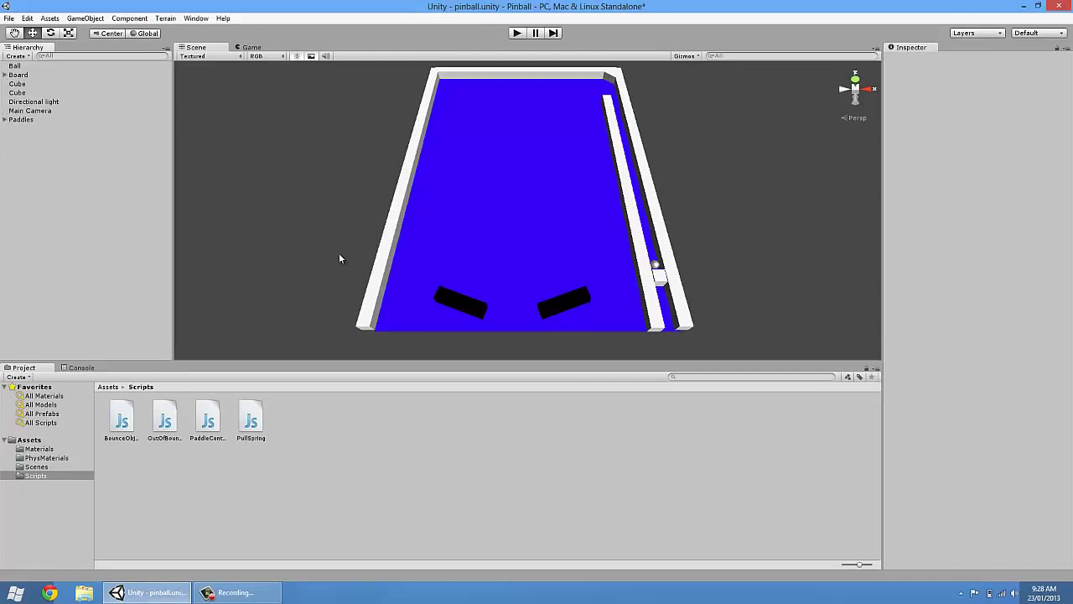
left_click(21, 84)
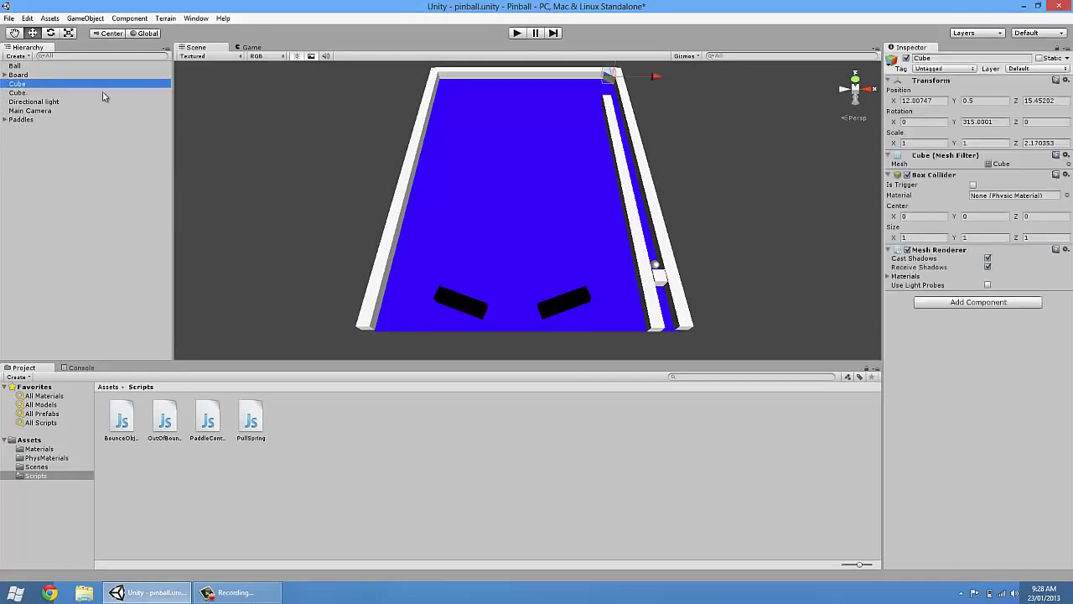
left_click(21, 86)
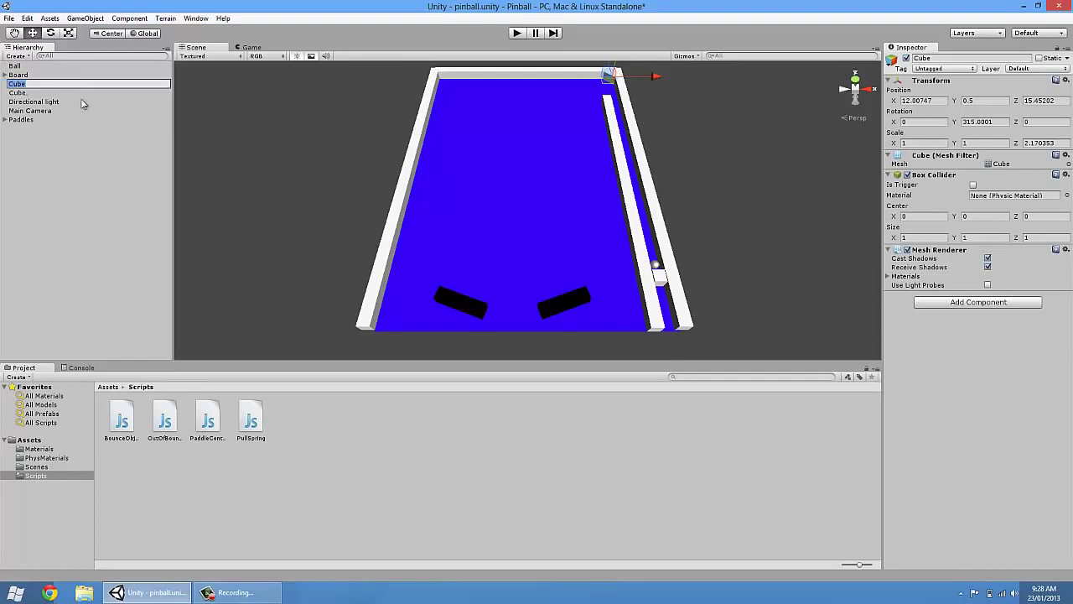
type("Corner")
key("Return")
left_click_drag(34, 85, 27, 77)
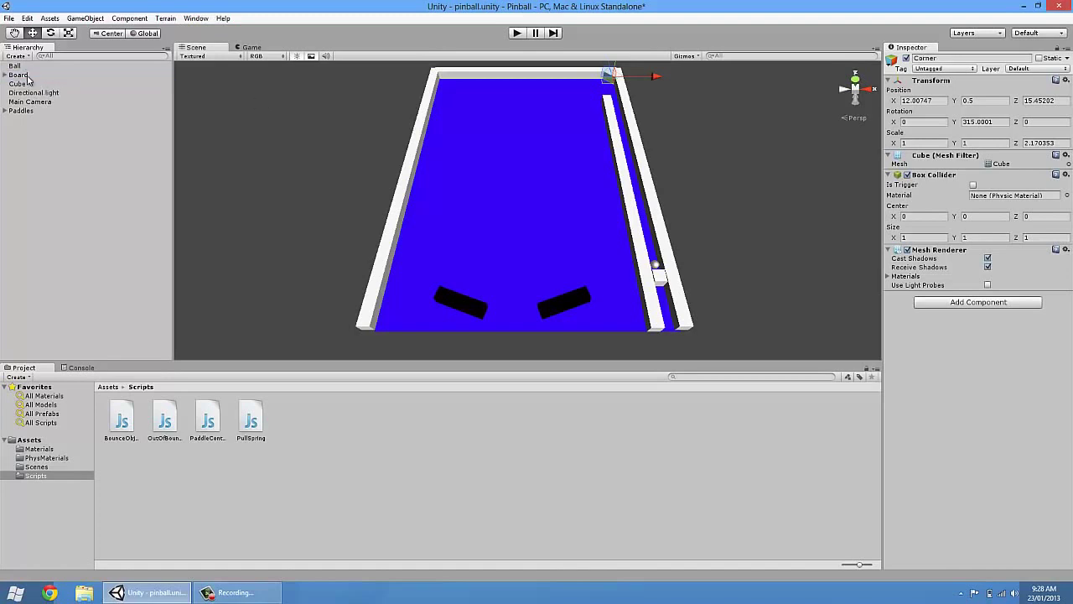
Rename the remaining cube, which carries the PullSpring script, as Spring.
left_click(25, 84)
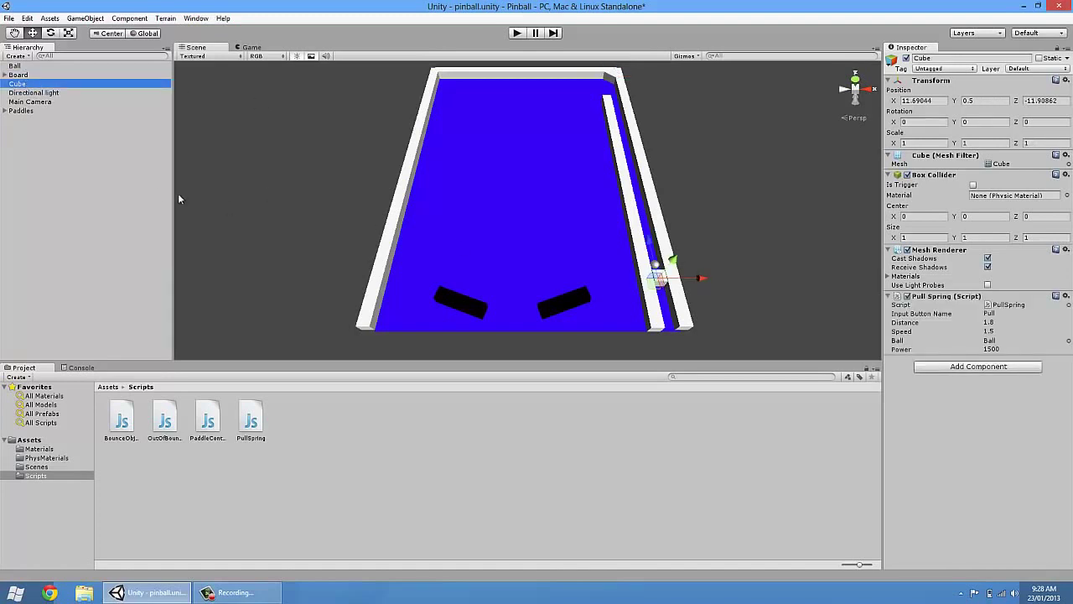
key("F2")
type("Sprin")
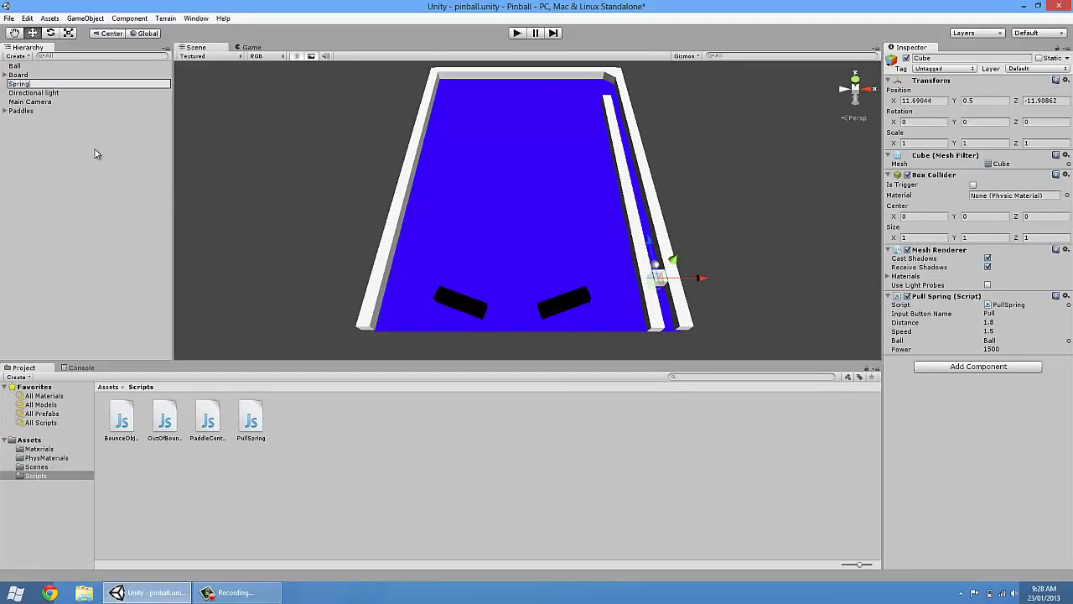
type("g")
key("Return")
left_click(95, 154)
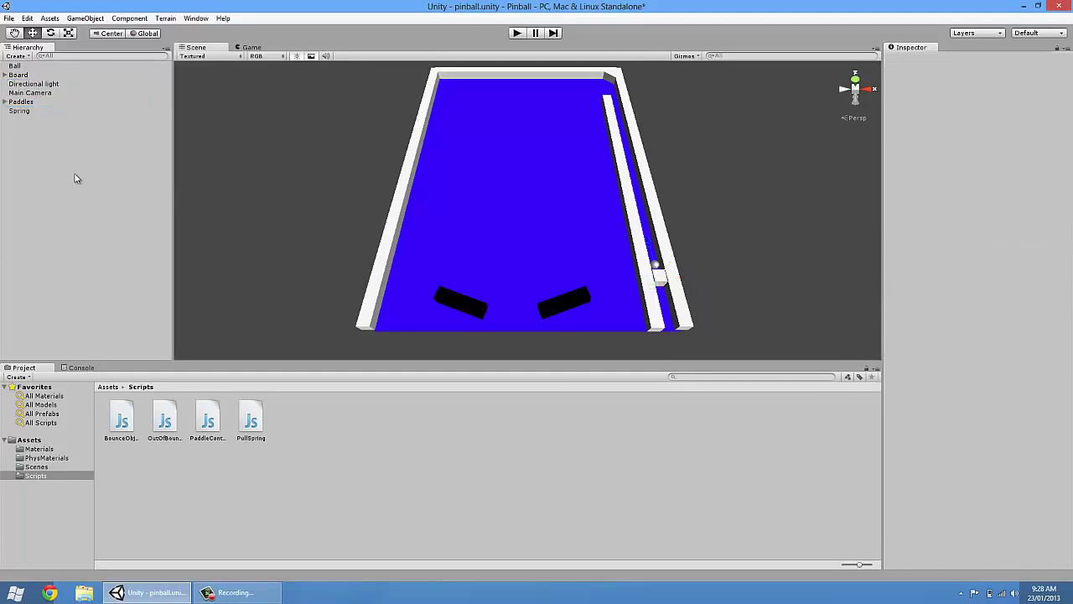
Create a cylinder on the board and set its Y position to 0.5.
mouse_move(487, 255)
middle_mouse_down()
mouse_move(506, 264)
mouse_move(489, 259)
middle_mouse_up()
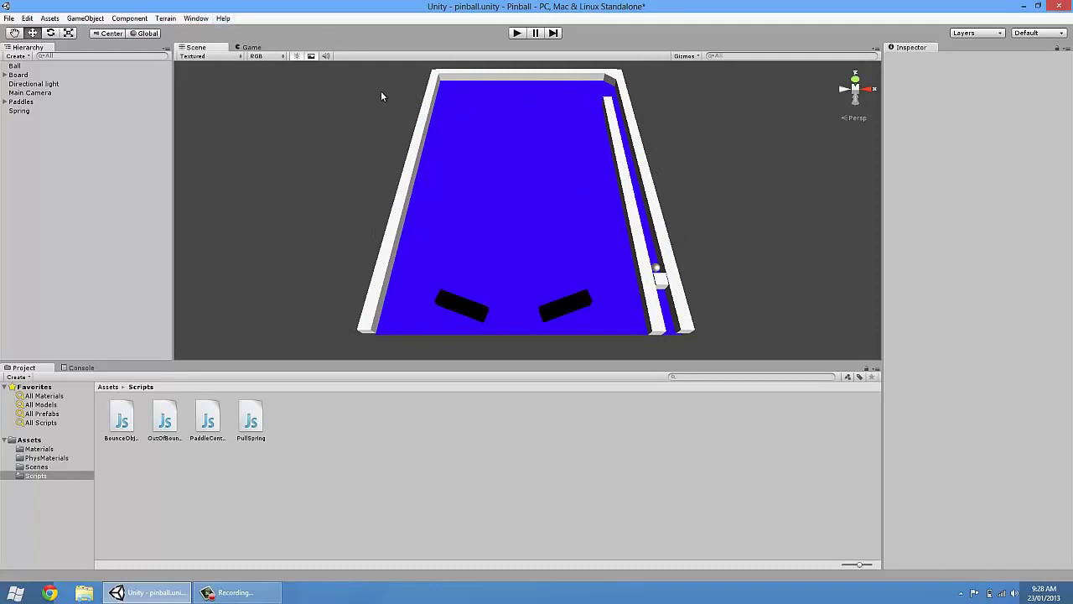
left_click(86, 19)
mouse_move(106, 44)
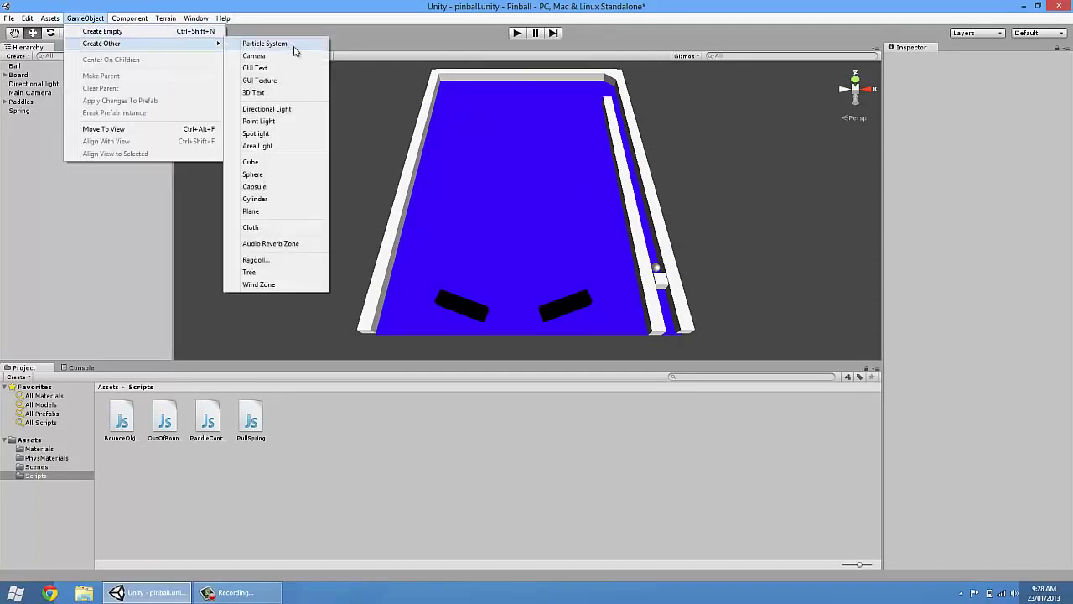
left_click(276, 202)
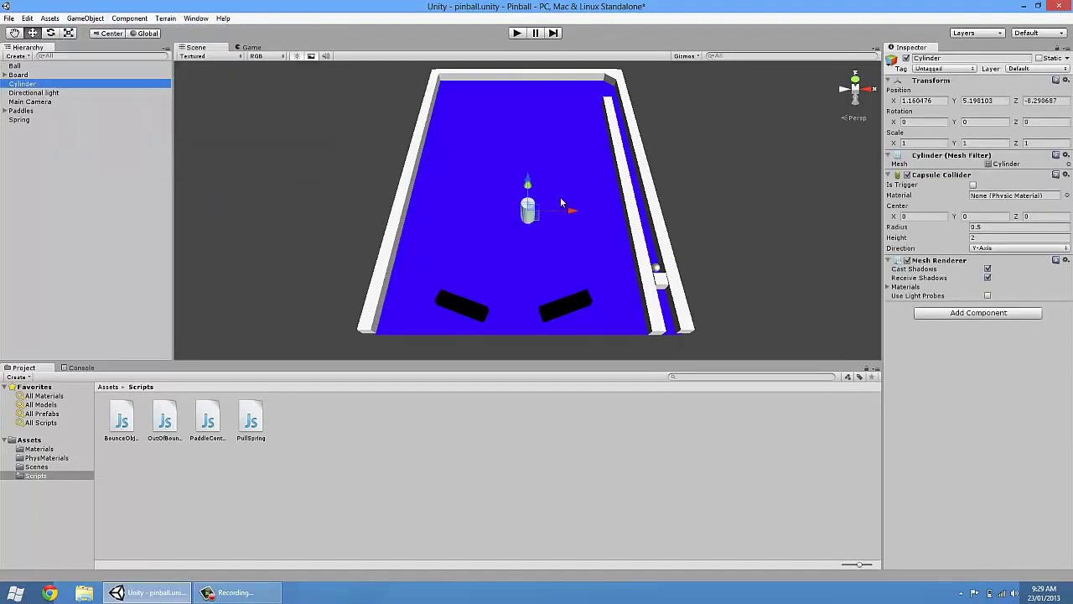
left_click_drag(479, 201, 1005, 99, "alt")
left_click(1004, 101)
type(".5")
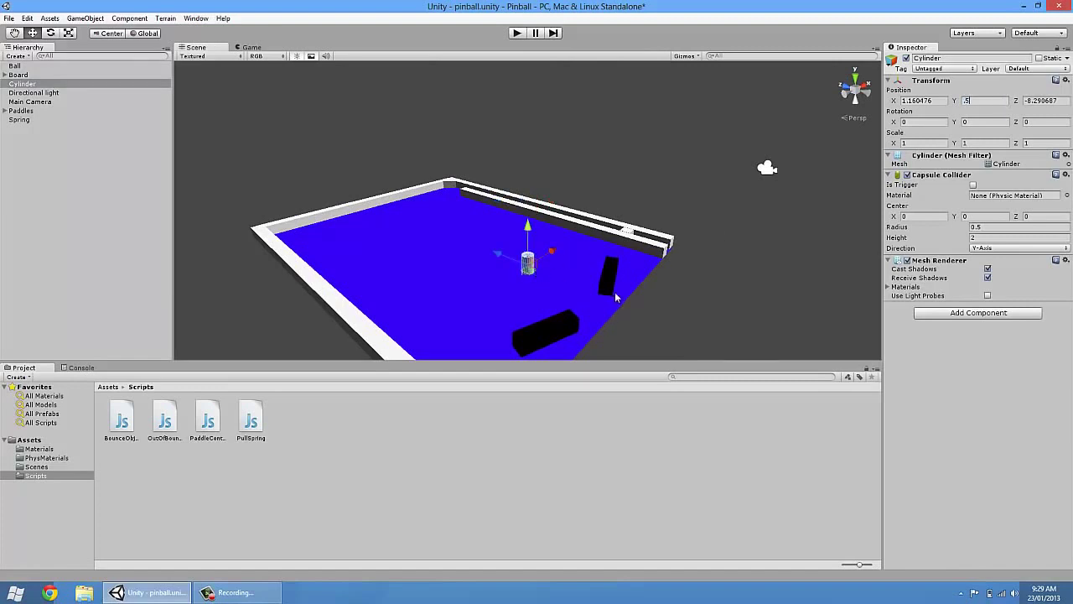
Lower the cylinder into the floor to a Y position of about 0.1.
left_click_drag(539, 273, 645, 265, "alt")
middle_click_drag(640, 225, 608, 173)
scroll(607, 174, "up", 10)
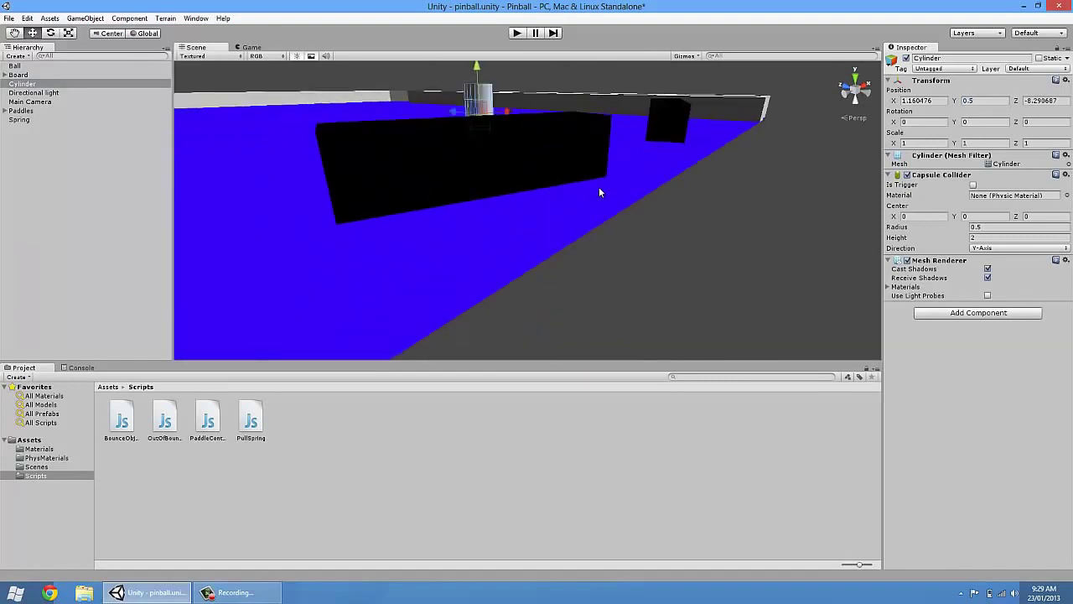
left_click_drag(601, 104, 553, 110, "alt")
key("f")
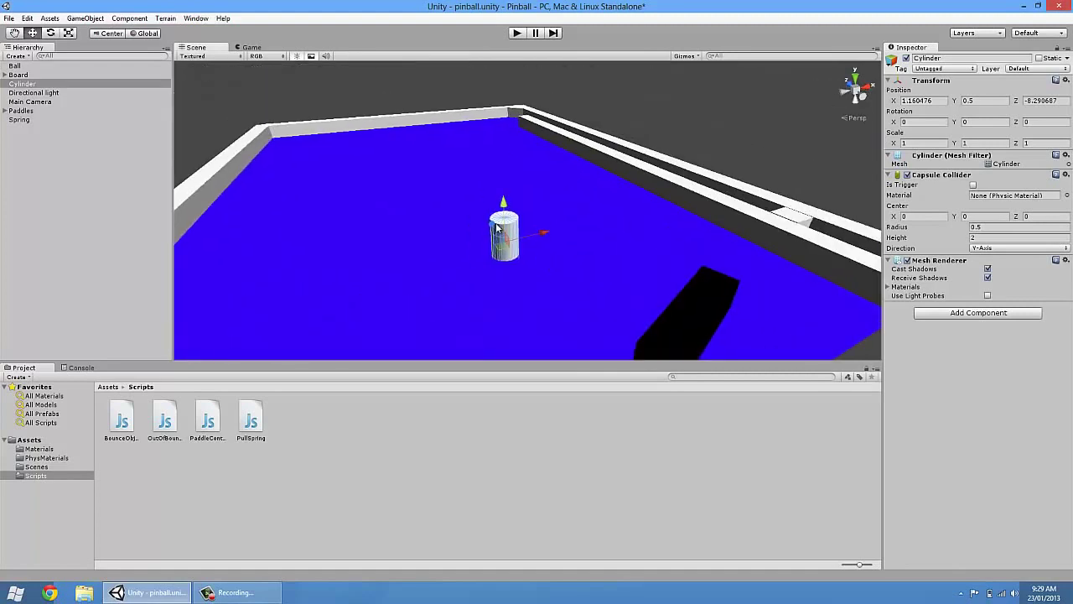
left_click_drag(503, 209, 560, 266)
Widen the cylinder into a round bumper by setting its X and Z scale to 2.5.
middle_click_drag(565, 216, 546, 301)
key("r")
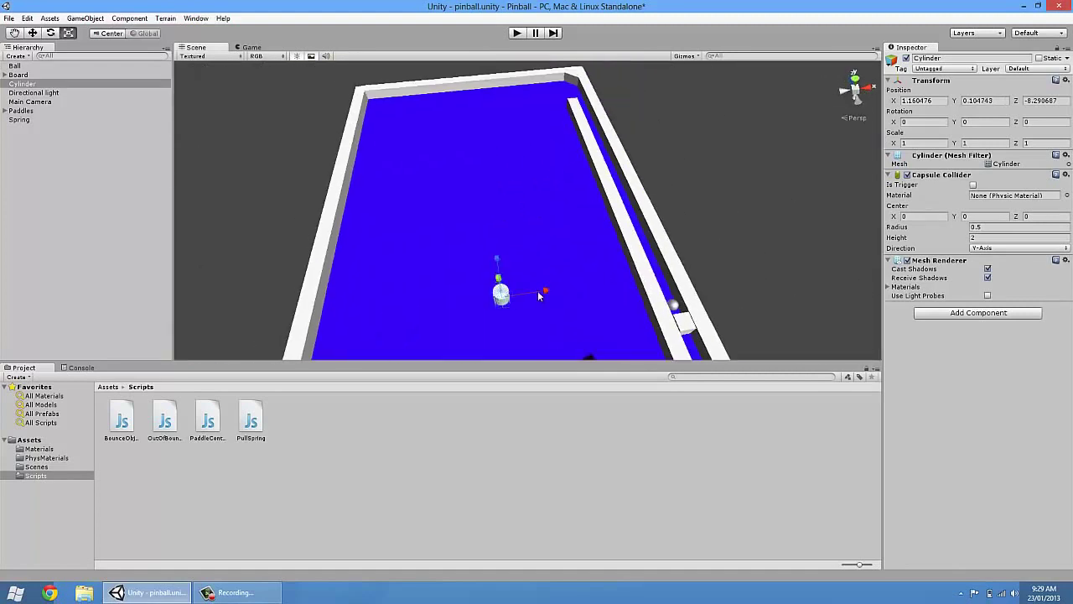
left_click_drag(498, 260, 491, 207)
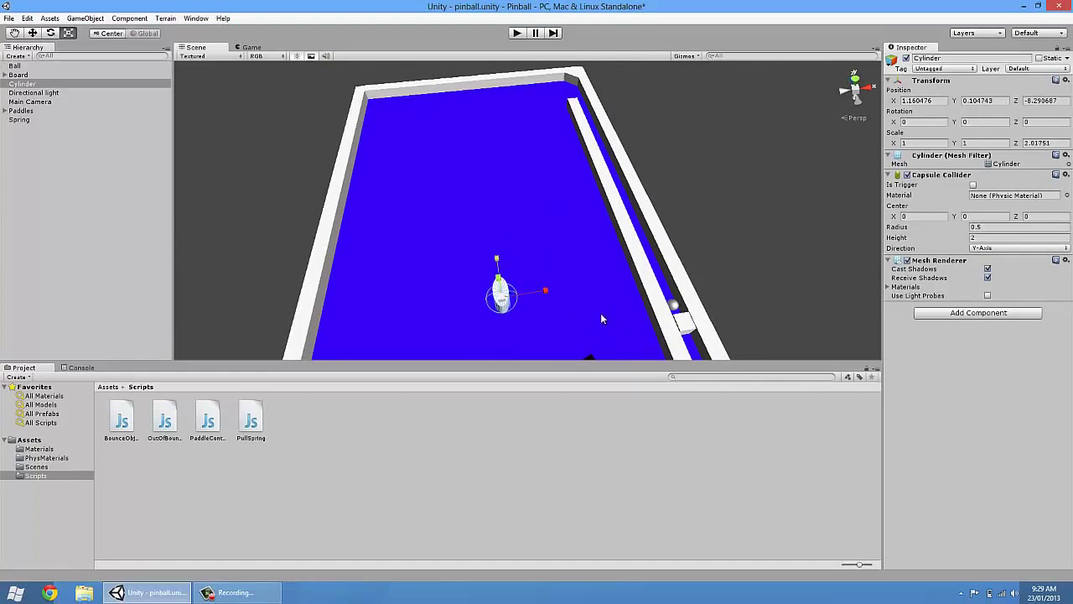
left_click_drag(1055, 142, 904, 148)
type("33")
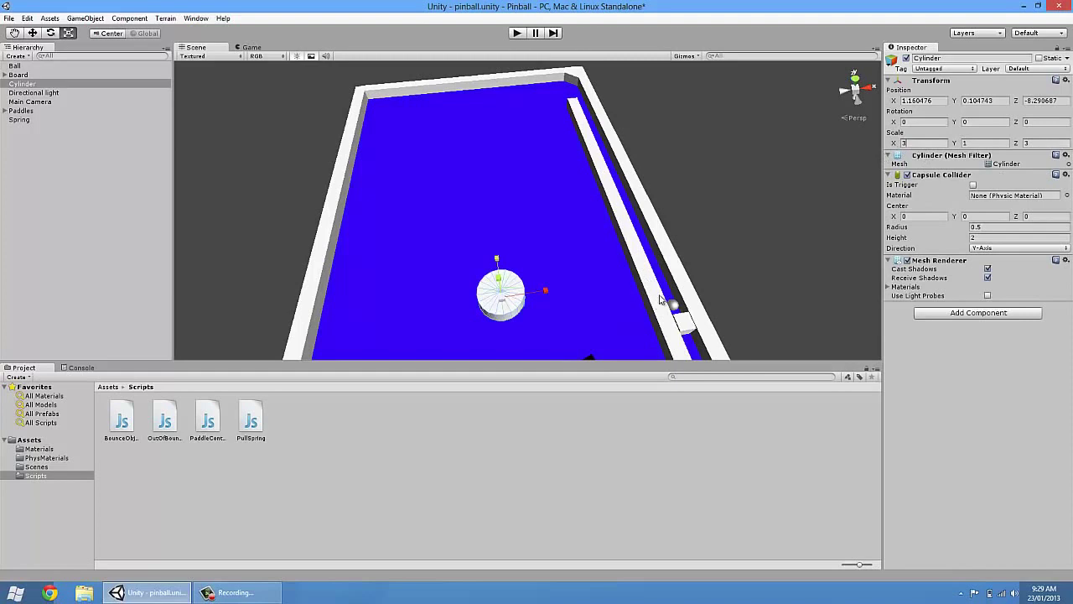
key("BackSpace")
type("2.5")
left_click(1034, 142)
type("2.5")
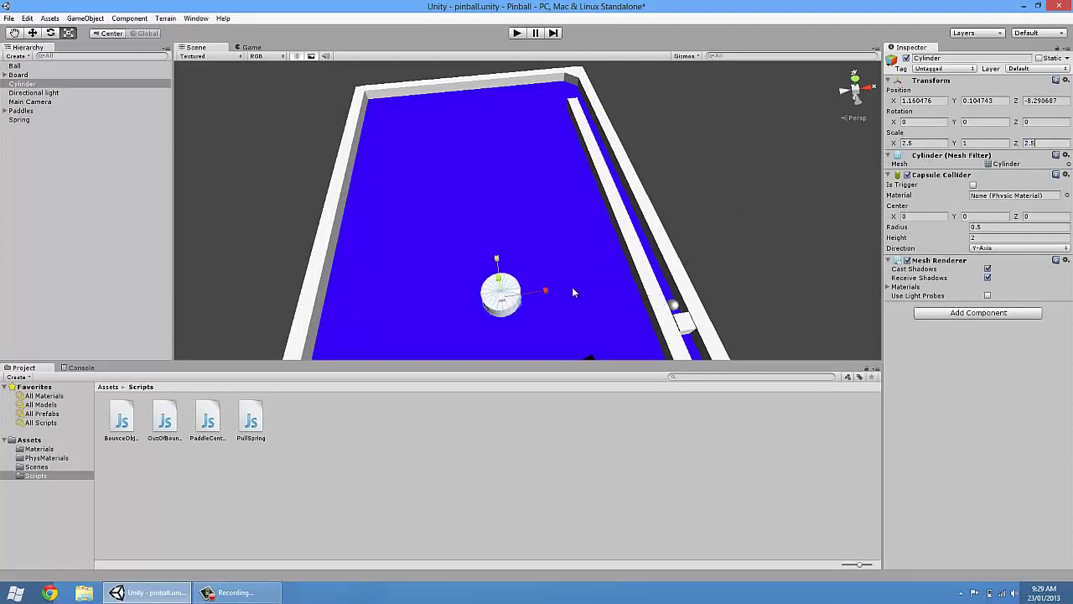
Move the cylinder near the board's far end beside the launch lane, at about X 4.6, Z 10.7.
left_click_drag(642, 238, 657, 235)
key("w")
left_click_drag(530, 292, 529, 104)
left_click_drag(619, 140, 624, 266, "alt")
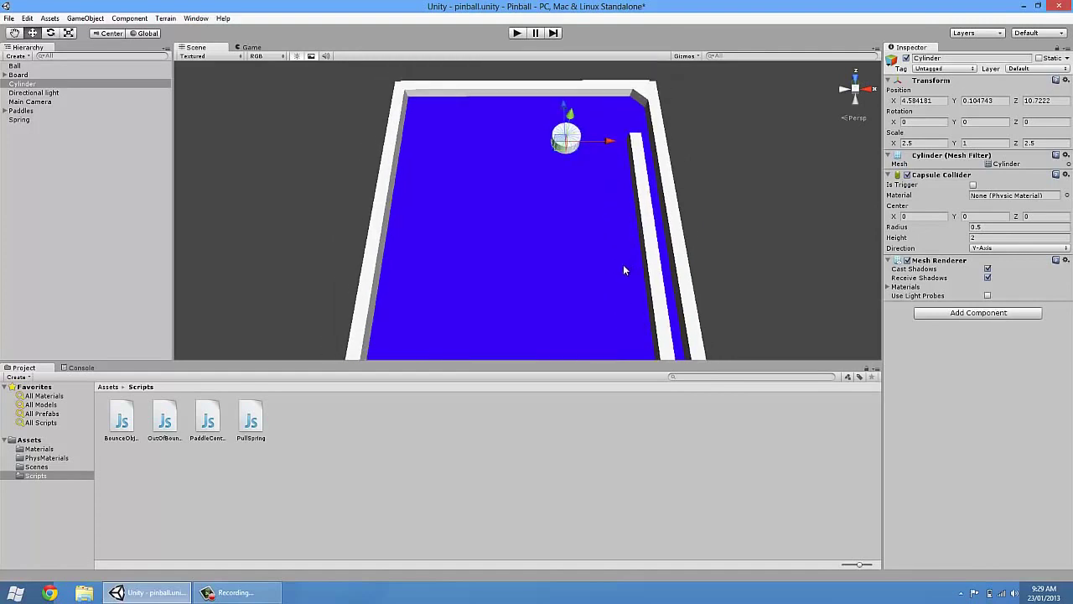
Attach the BounceObject script to the cylinder and set its Explosion Strength to 1500.
left_click(121, 422)
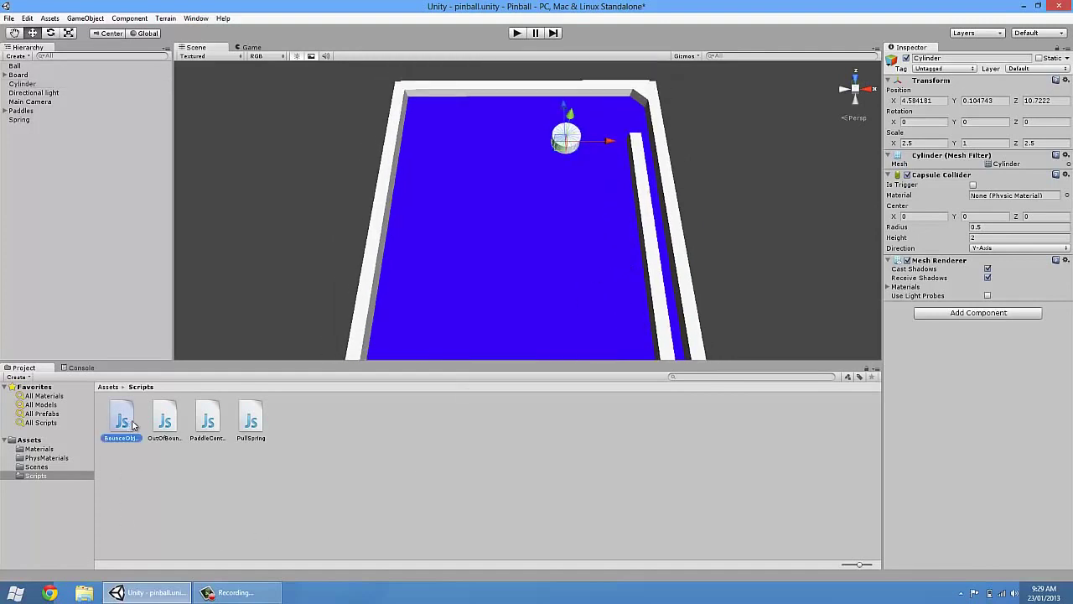
left_click_drag(123, 418, 567, 138)
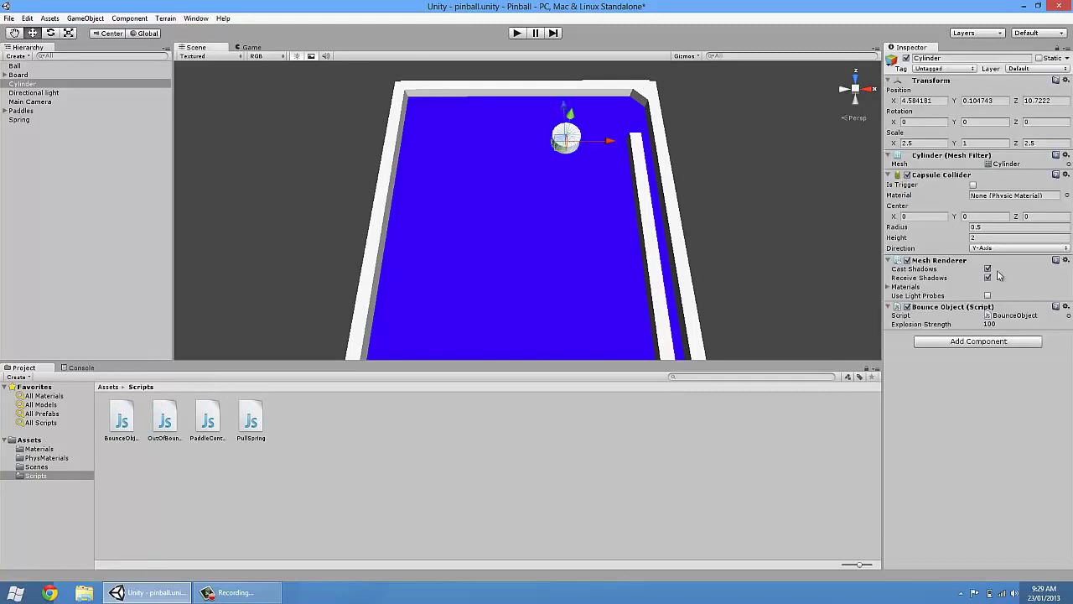
left_click(947, 325)
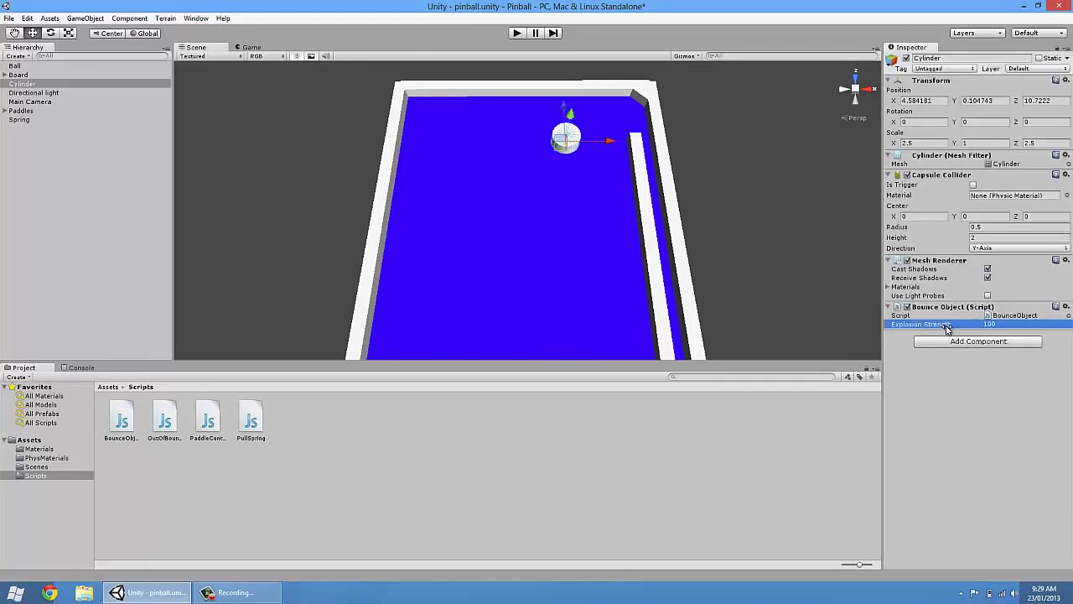
type("1500")
key("Return")
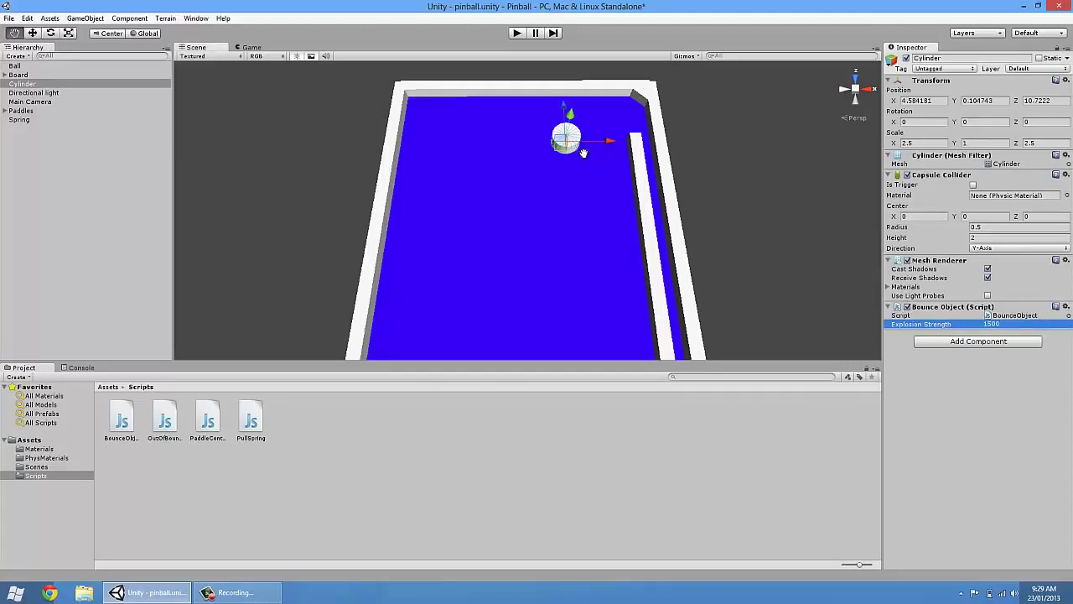
Create an empty object named Bouncers and make the cylinder its child.
left_click(85, 18)
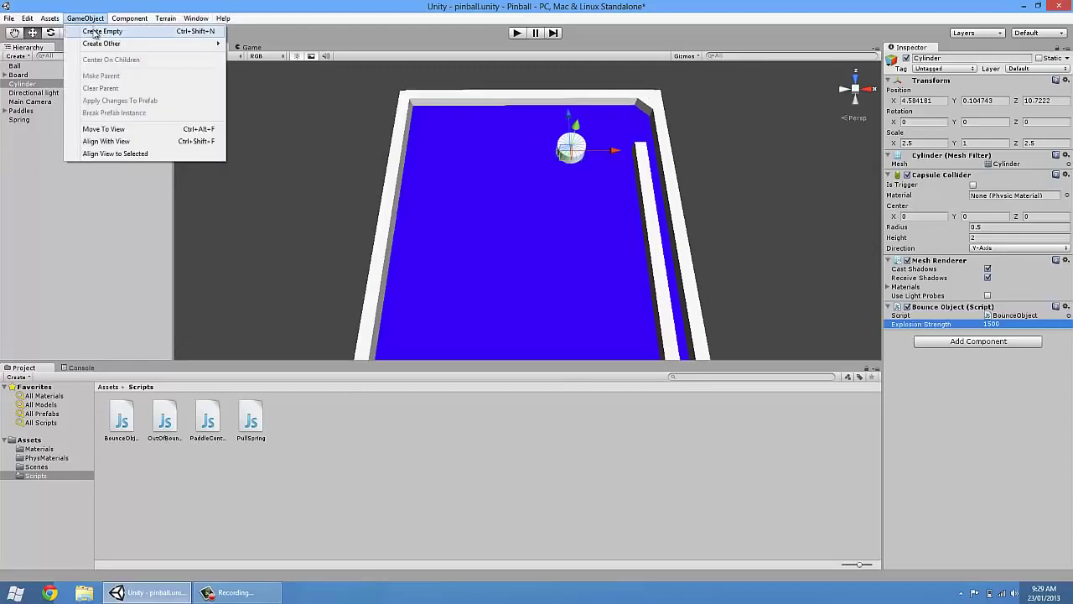
left_click(96, 31)
left_click(38, 102)
type("Boulcers")
key("Return")
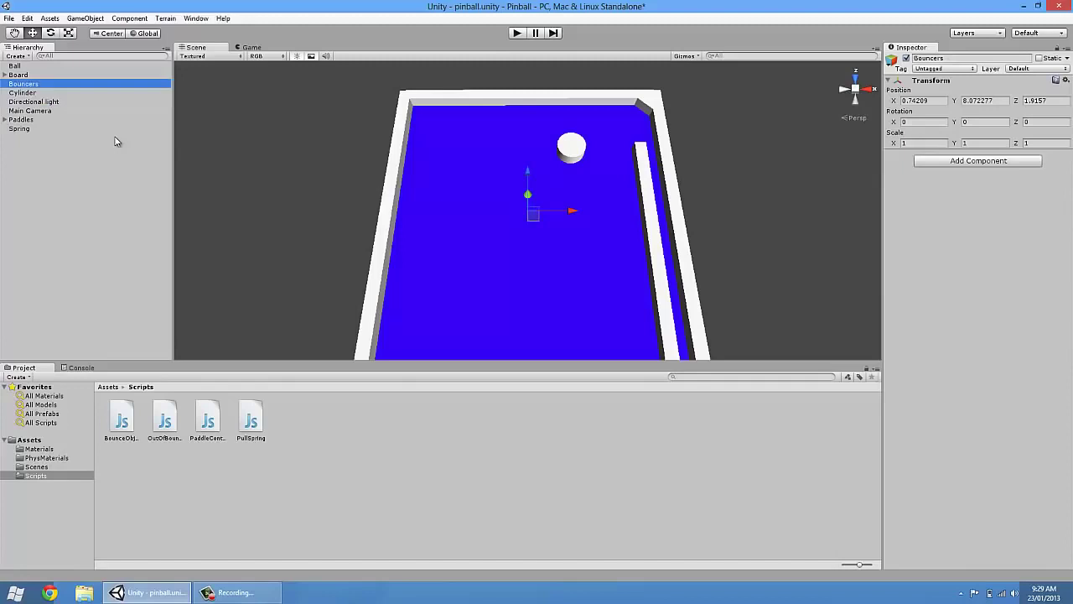
left_click_drag(34, 95, 31, 88)
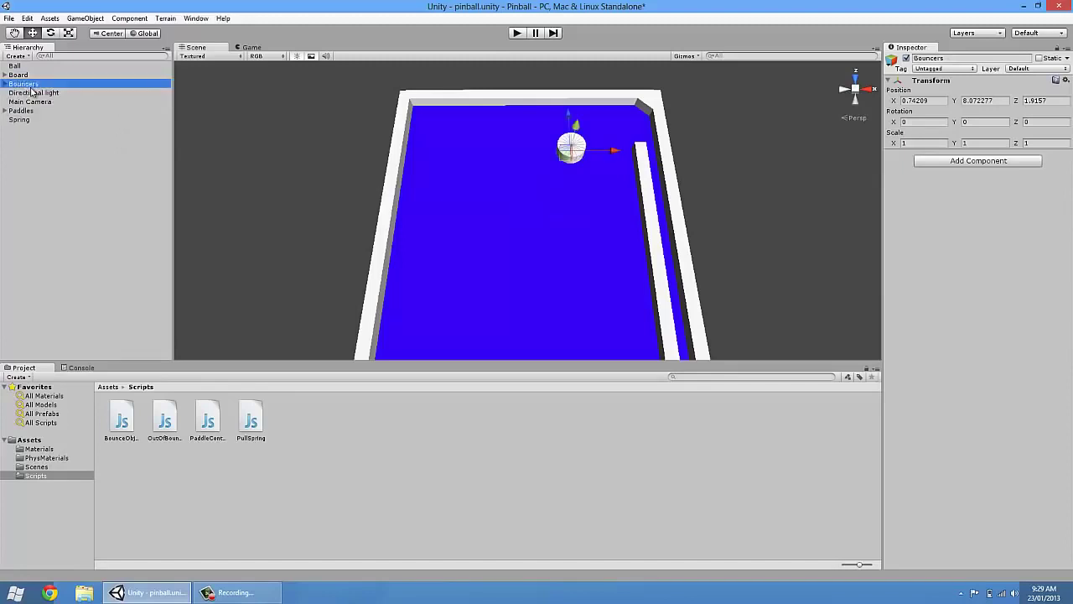
Duplicate the Bouncers group twice and place the copies so the three cylinders form a triangle.
middle_click_drag(664, 211, 664, 224)
key("ctrl+d")
left_click_drag(563, 171, 614, 225)
key("ctrl+d")
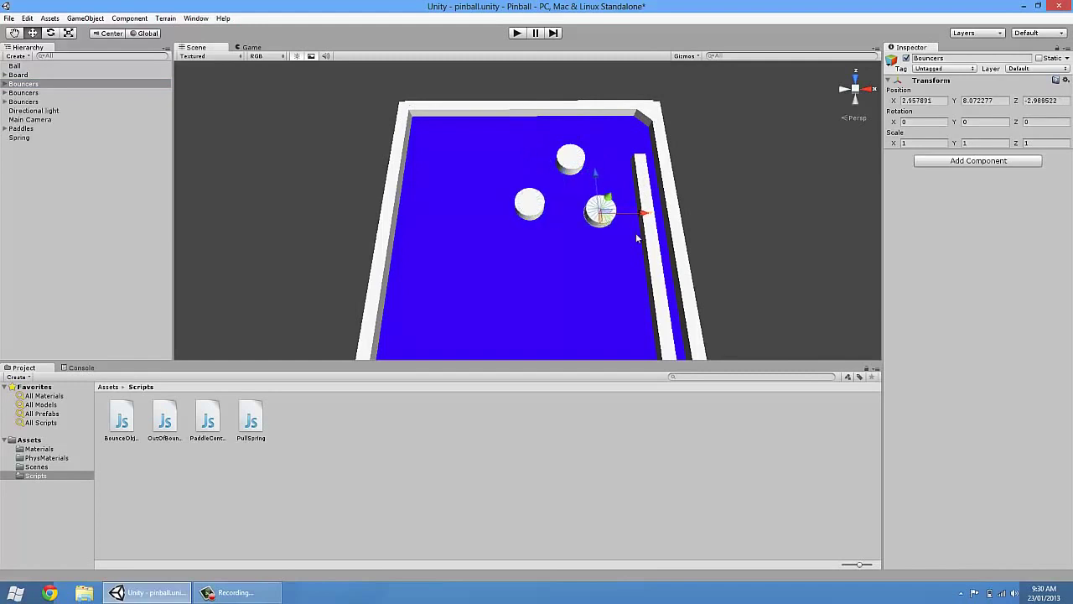
left_click(724, 268)
Play-test the game to check how the ball reacts to the three bouncers, and stop it.
left_click_drag(705, 237, 701, 186, "alt")
scroll(719, 212, "down", 2)
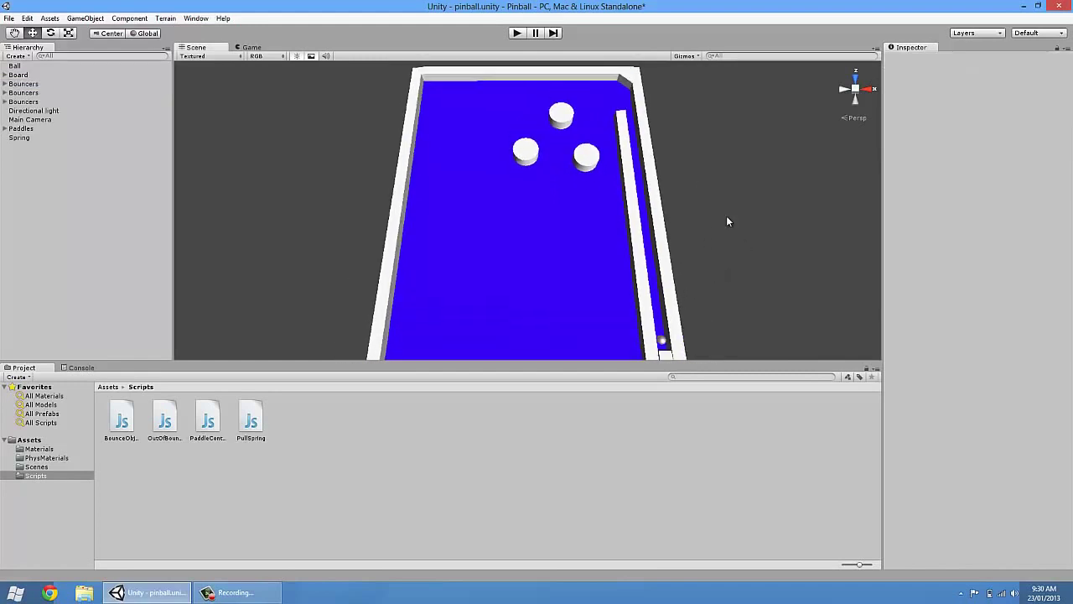
middle_click_drag(565, 136, 566, 112)
left_click(517, 33)
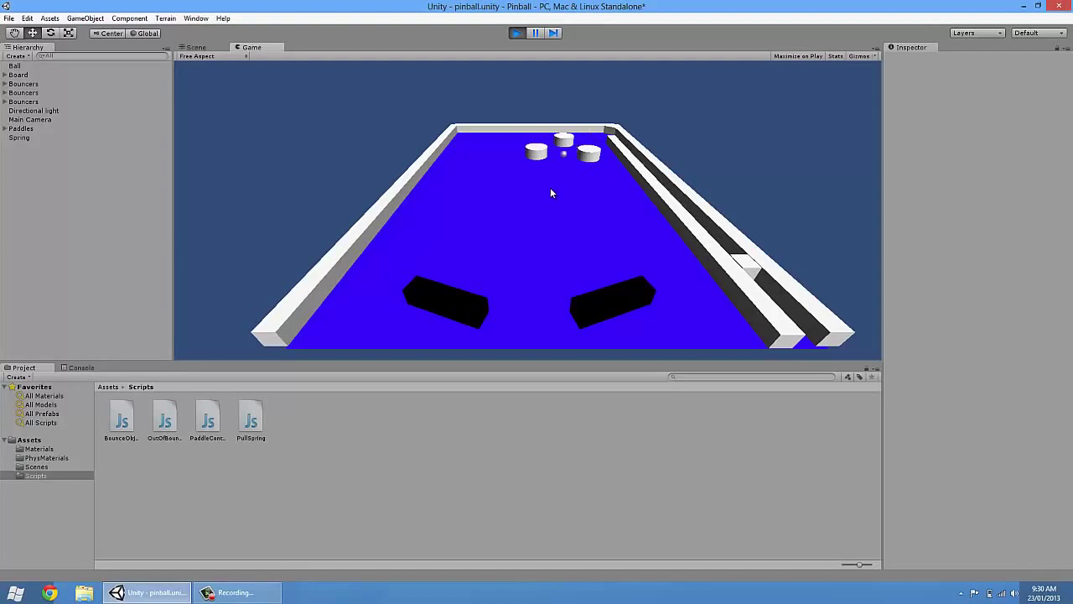
left_click(518, 33)
Create a cube in front of the paddles and set its Y position to 0.5.
middle_click_drag(589, 309, 610, 248)
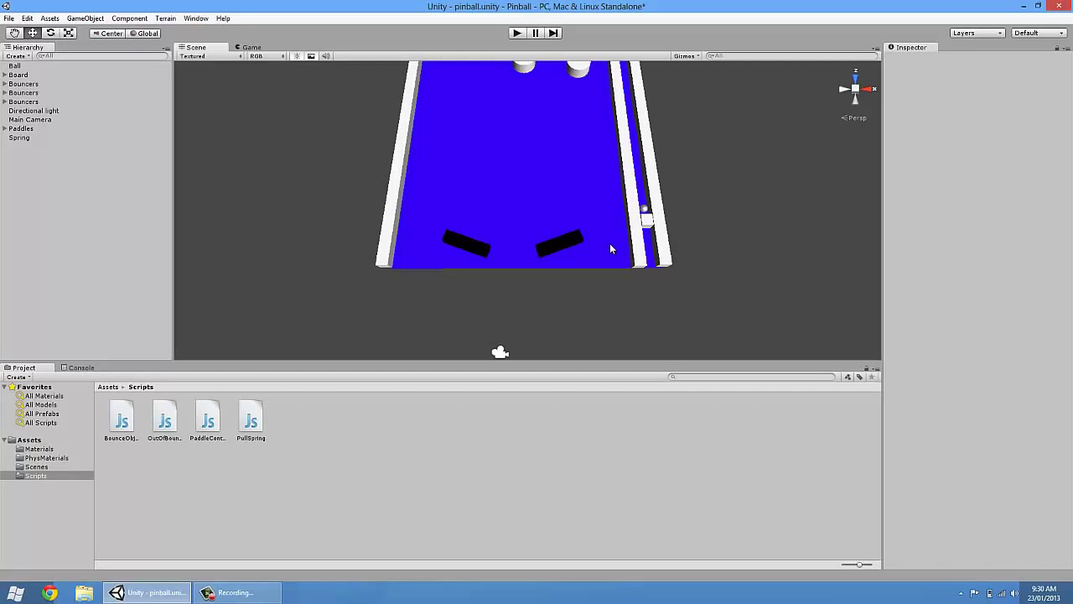
middle_click_drag(384, 235, 404, 259)
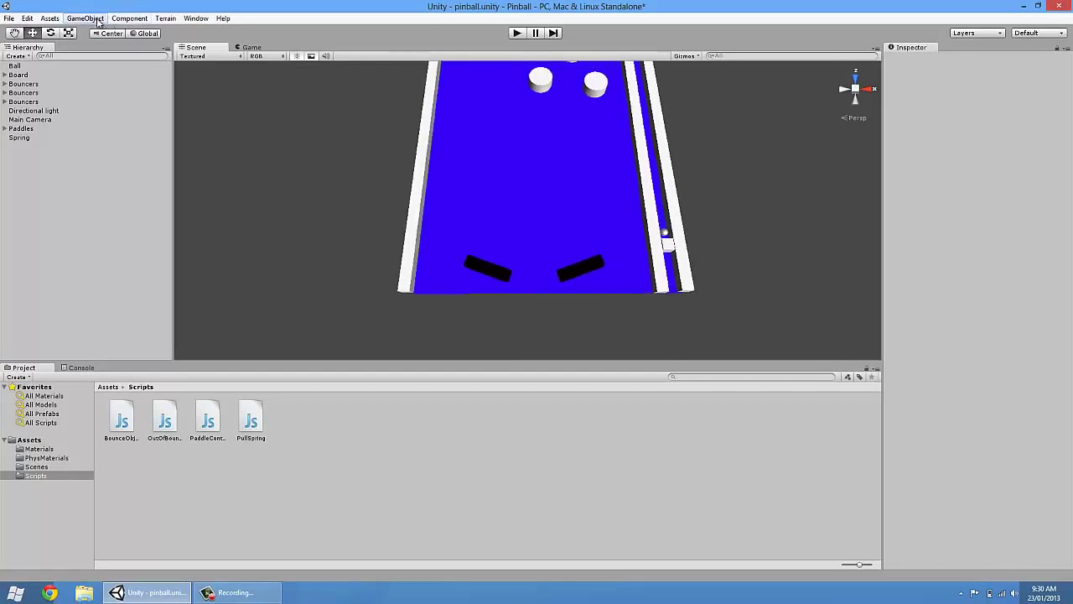
middle_click_drag(528, 216, 528, 224)
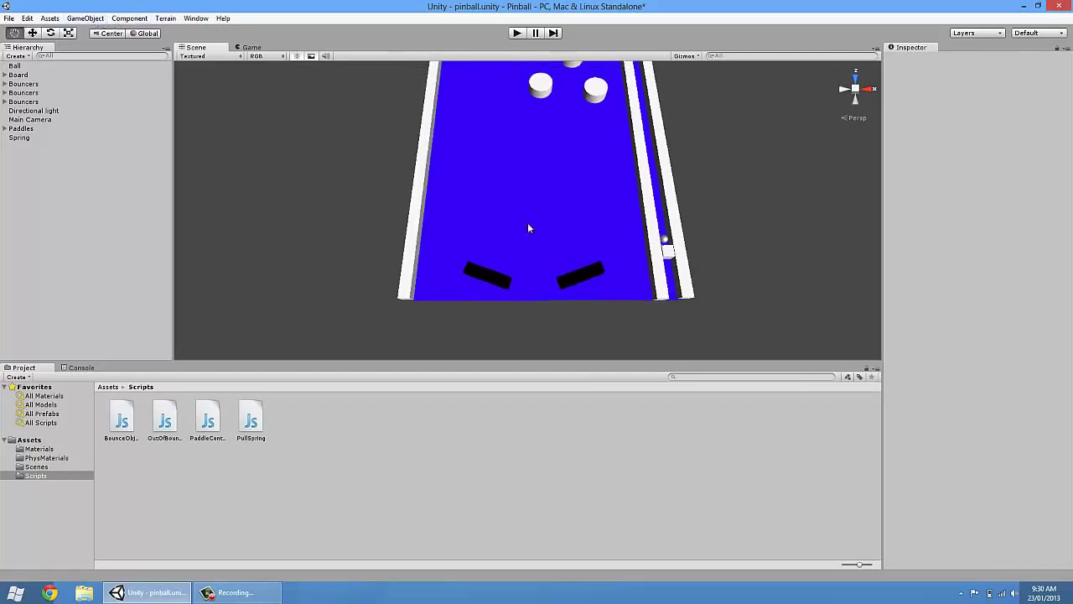
left_click(85, 17)
mouse_move(99, 44)
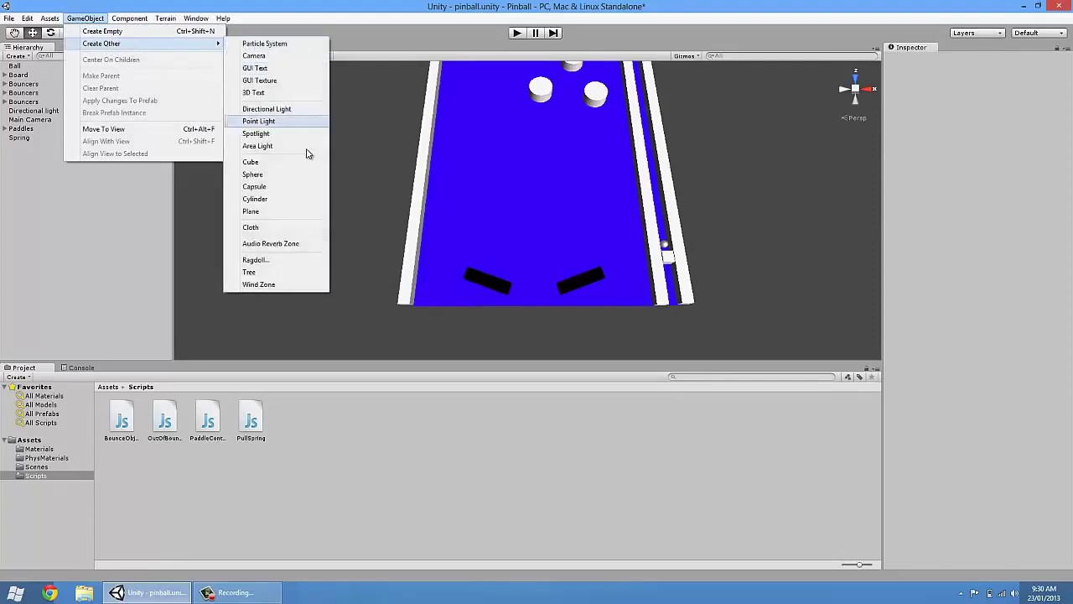
left_click(276, 163)
left_click(1002, 103)
type(".5")
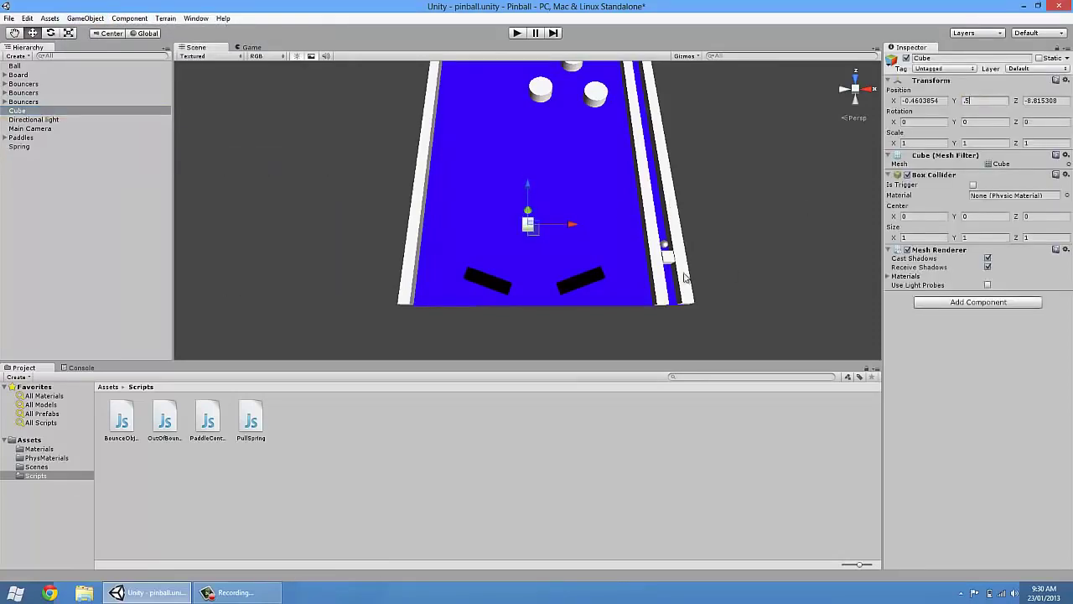
Stretch the cube wider than the board, to a scale of about 28.2 in X and 5.1 in Z.
middle_click_drag(592, 224, 613, 204)
key("r")
left_click_drag(583, 200, 731, 210)
left_click_drag(537, 160, 537, 104)
Move the stretched cube beyond the board's open end behind the paddles, at about X 0.6, Z -20.3.
key("w")
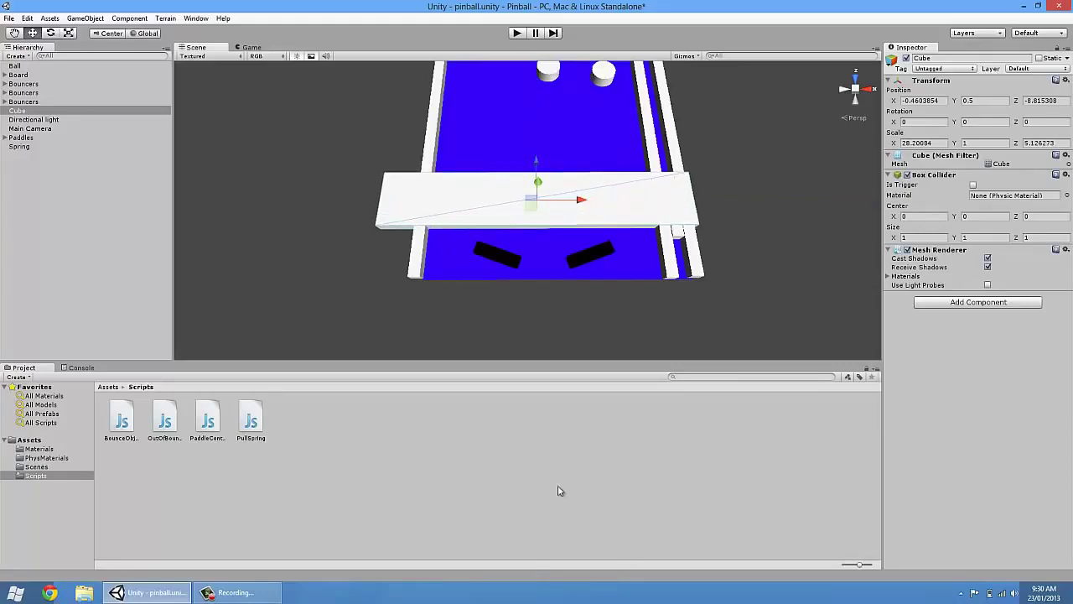
left_click_drag(529, 210, 542, 348)
left_click_drag(623, 255, 939, 92, "alt")
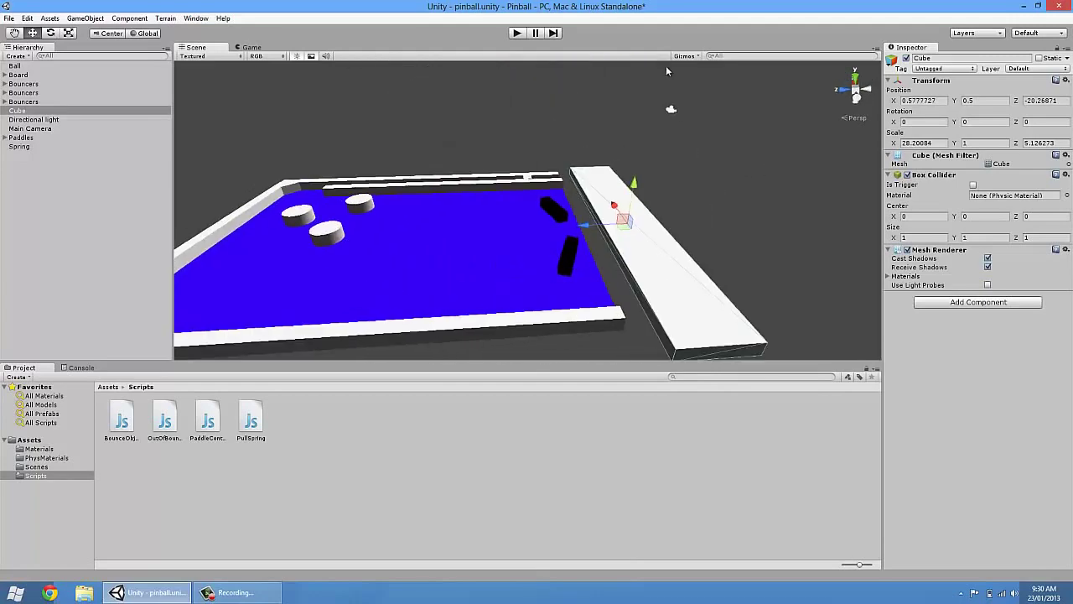
Raise the main camera to a Y position of about 17 and tilt it down to an X rotation of about 43°.
left_click(670, 107)
left_click_drag(678, 130, 656, 268, "alt")
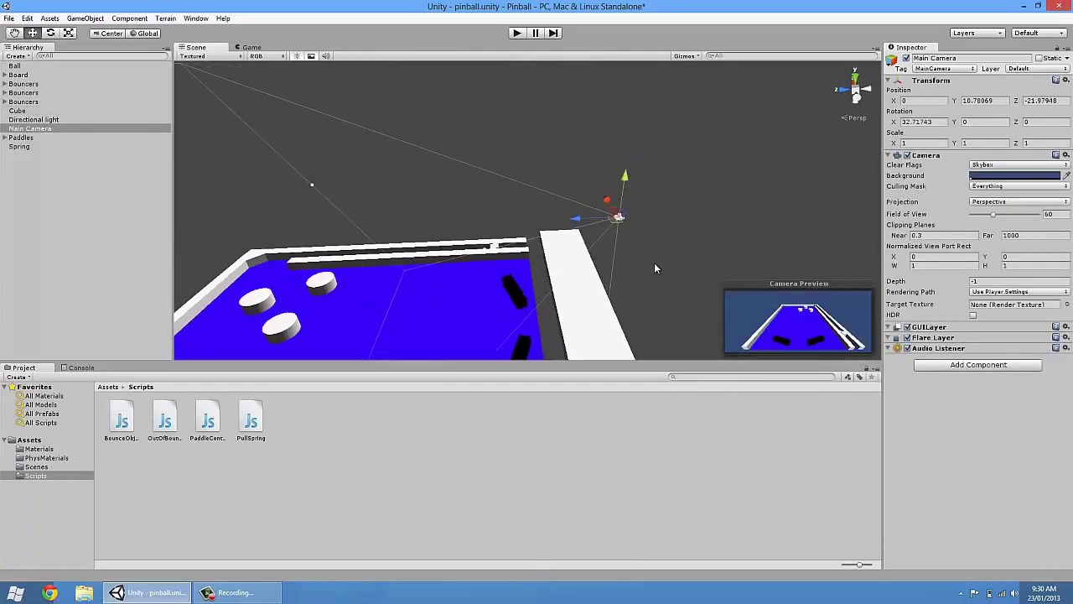
left_click_drag(626, 178, 591, 120)
key("e")
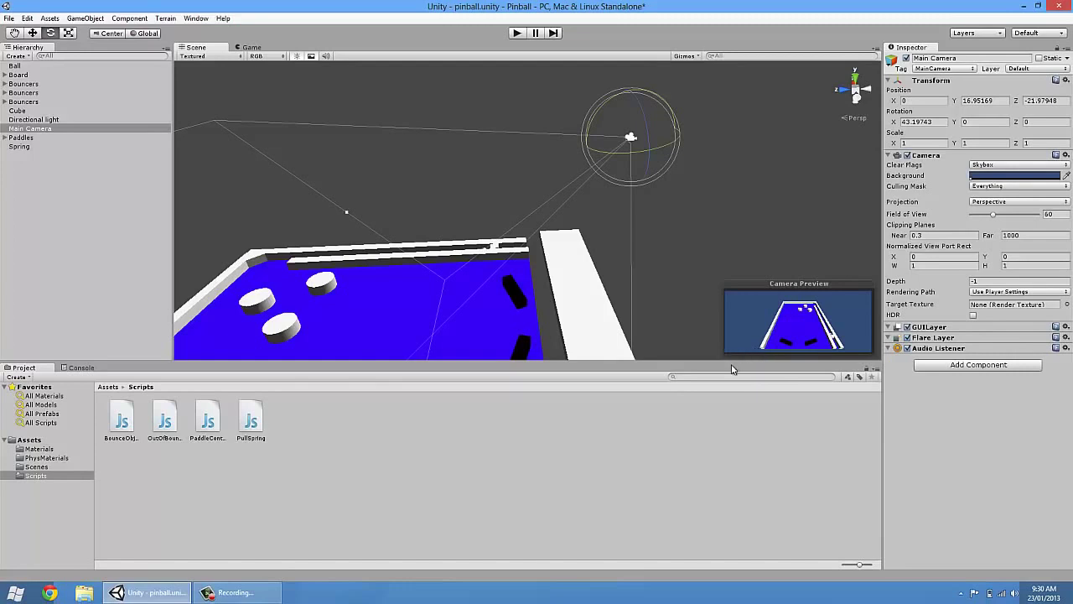
left_click_drag(611, 102, 614, 102)
Attach the OutOfBounds script to the wide block behind the paddles.
left_click_drag(625, 194, 323, 254, "alt")
left_click(657, 250)
scroll(635, 268, "up", 3)
left_click_drag(796, 264, 655, 256, "alt")
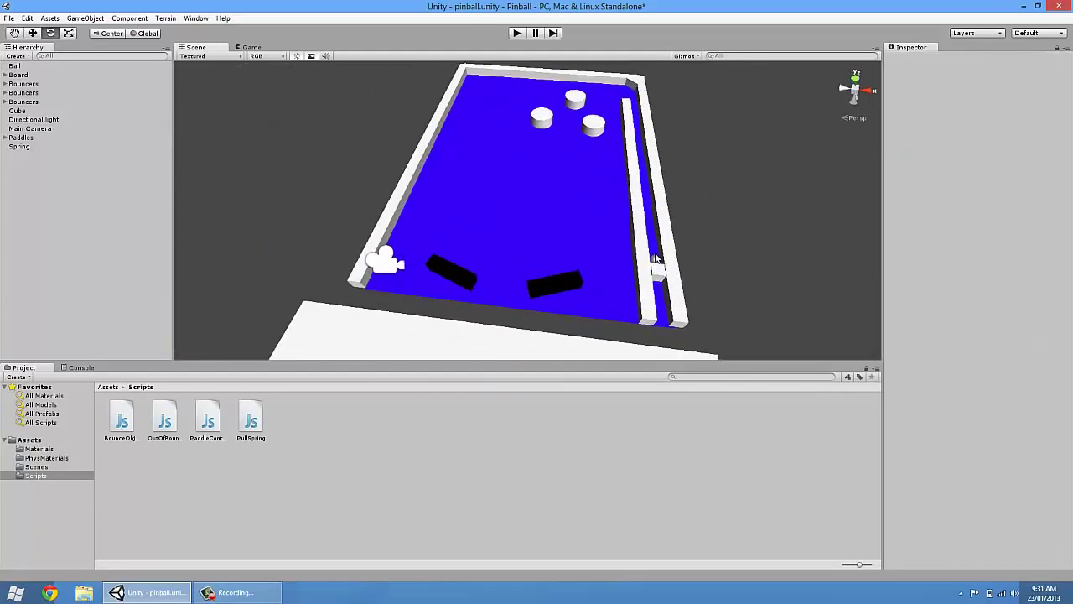
middle_click_drag(697, 219, 701, 153)
left_click(434, 329)
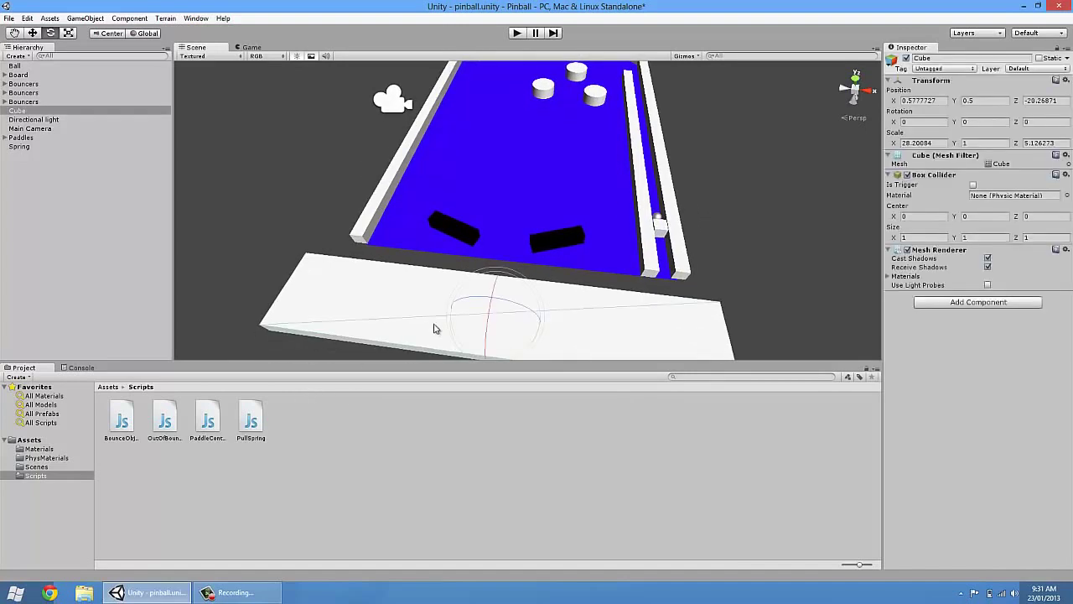
left_click(165, 428)
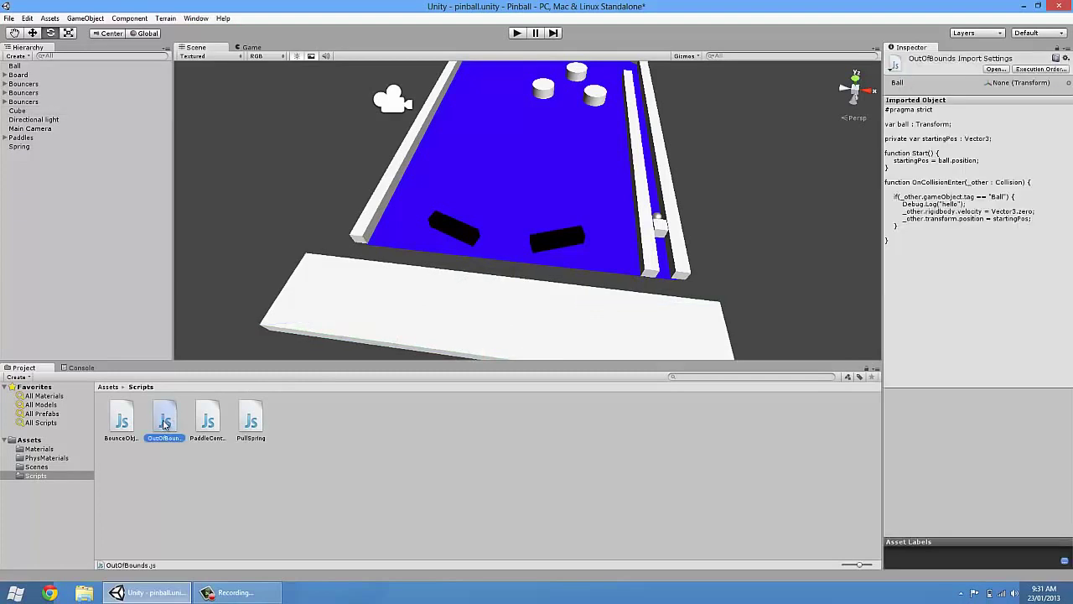
left_click_drag(164, 424, 459, 307)
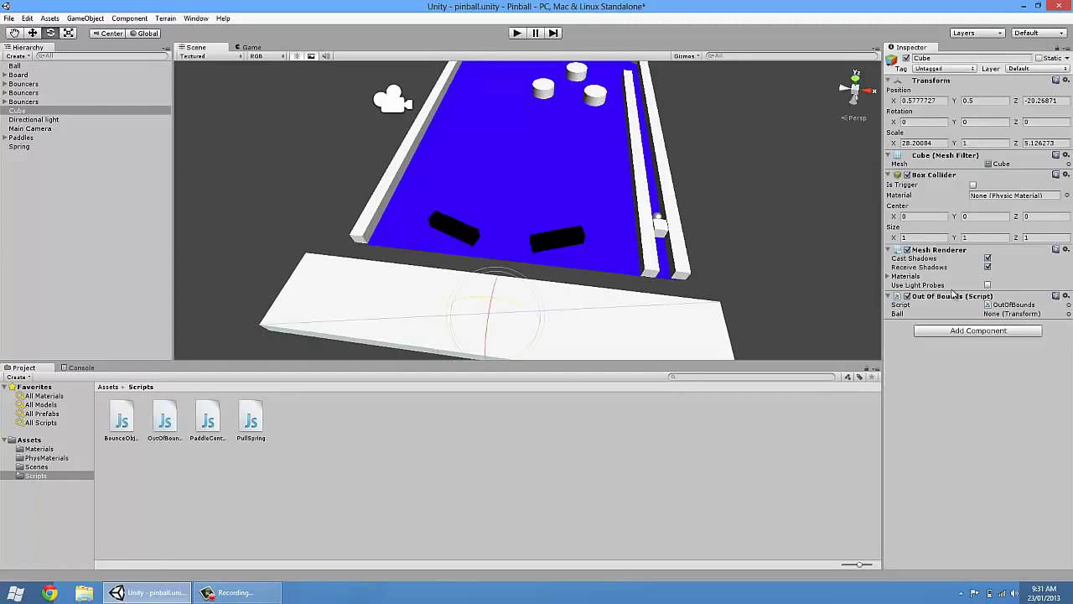
Assign the Ball object as the Ball transform of the block's Out Of Bounds script.
left_click(909, 314)
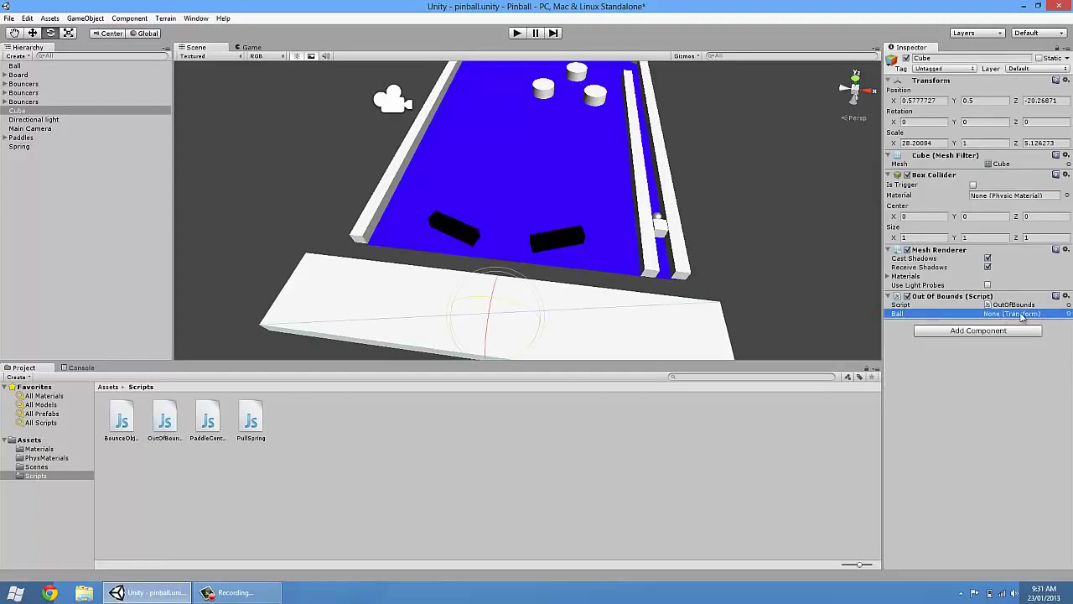
left_click(1068, 314)
left_click(18, 56)
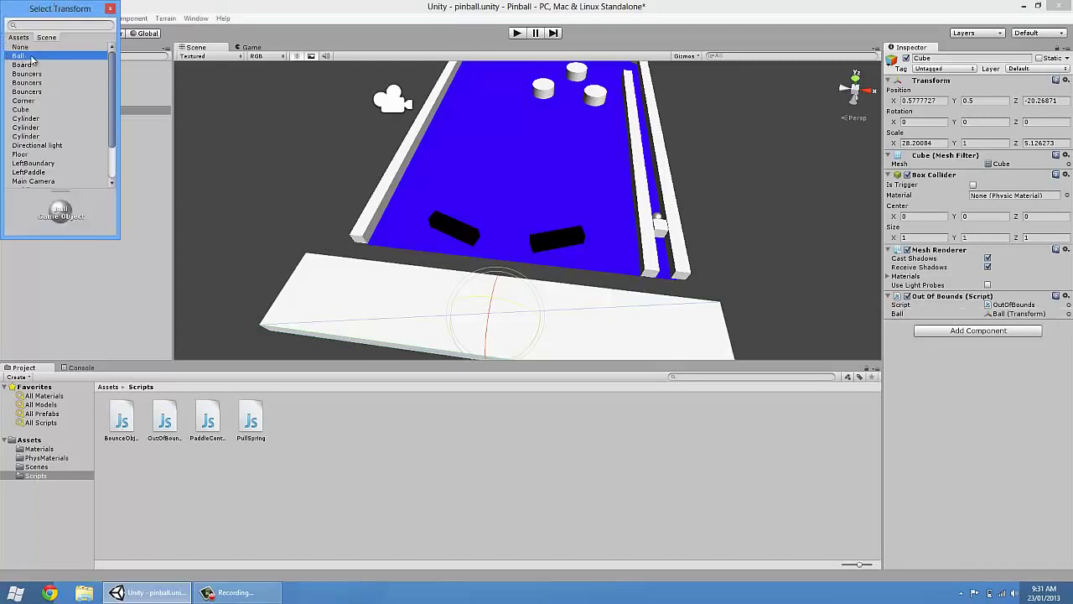
double_click(24, 56)
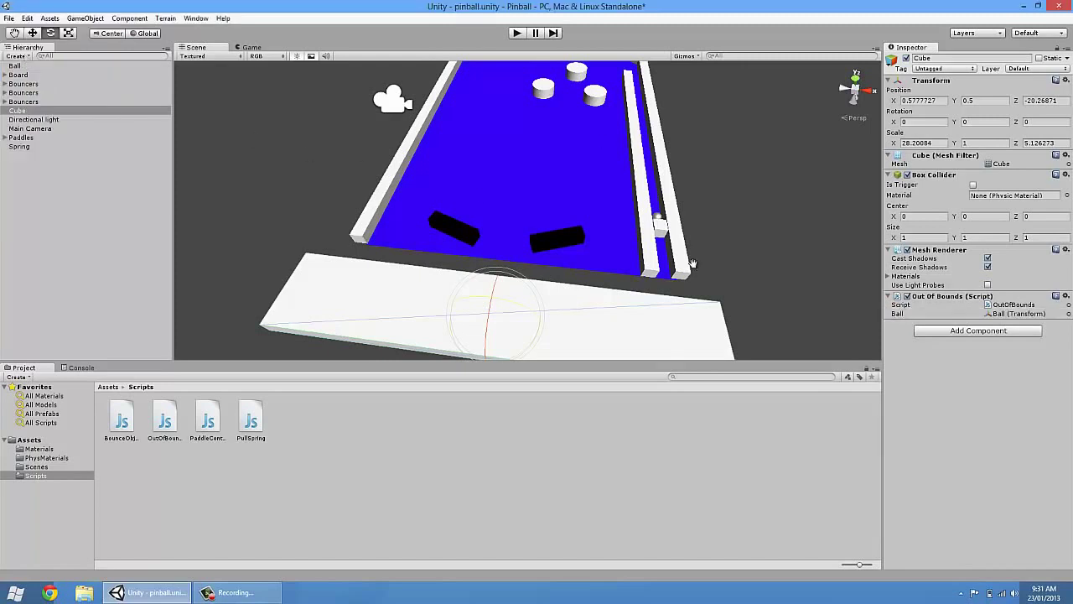
Play-test the game by launching the ball to check the out-of-bounds reset, and stop it.
middle_click_drag(694, 263, 717, 285)
left_click(734, 245)
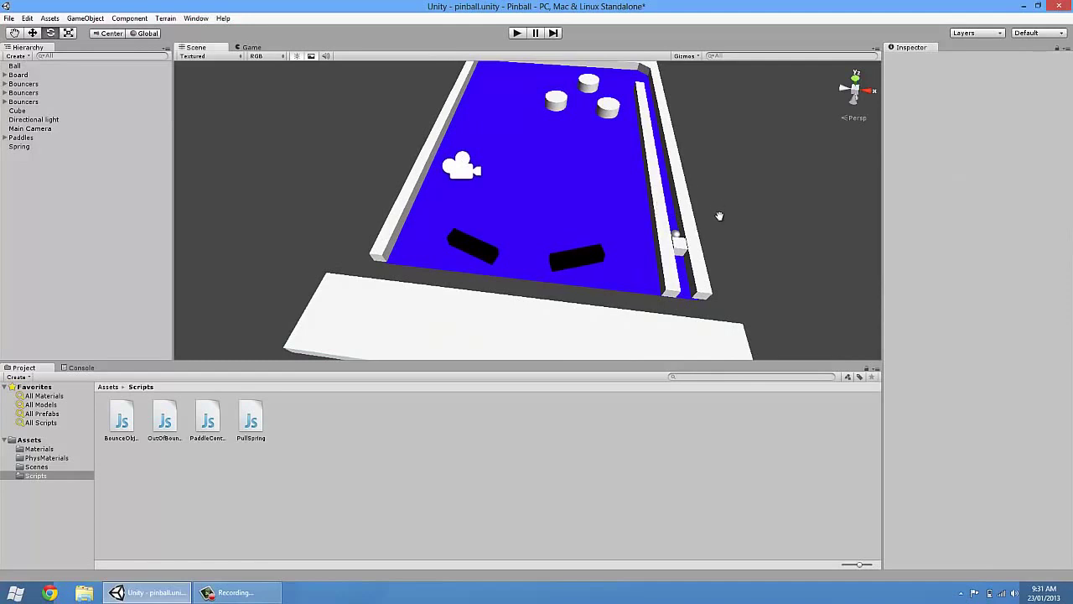
middle_click_drag(718, 210, 728, 247)
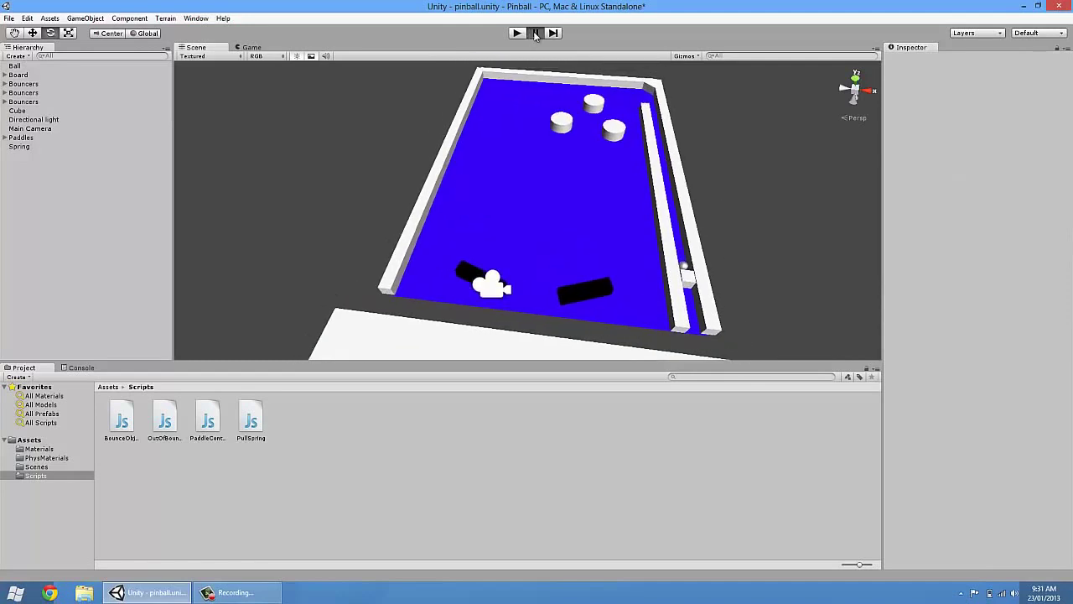
left_click(518, 33)
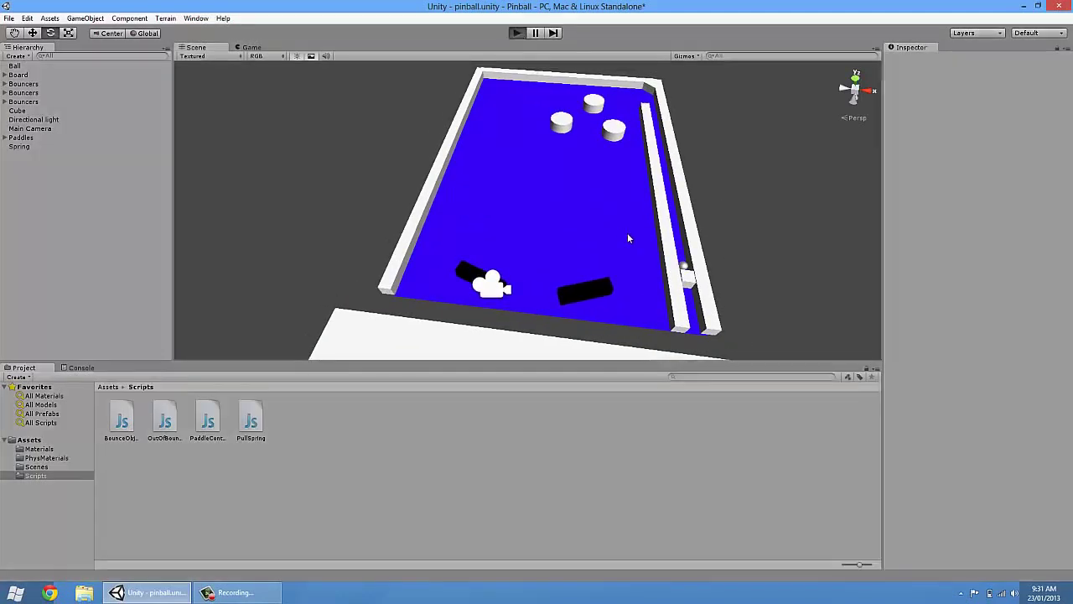
key("space")
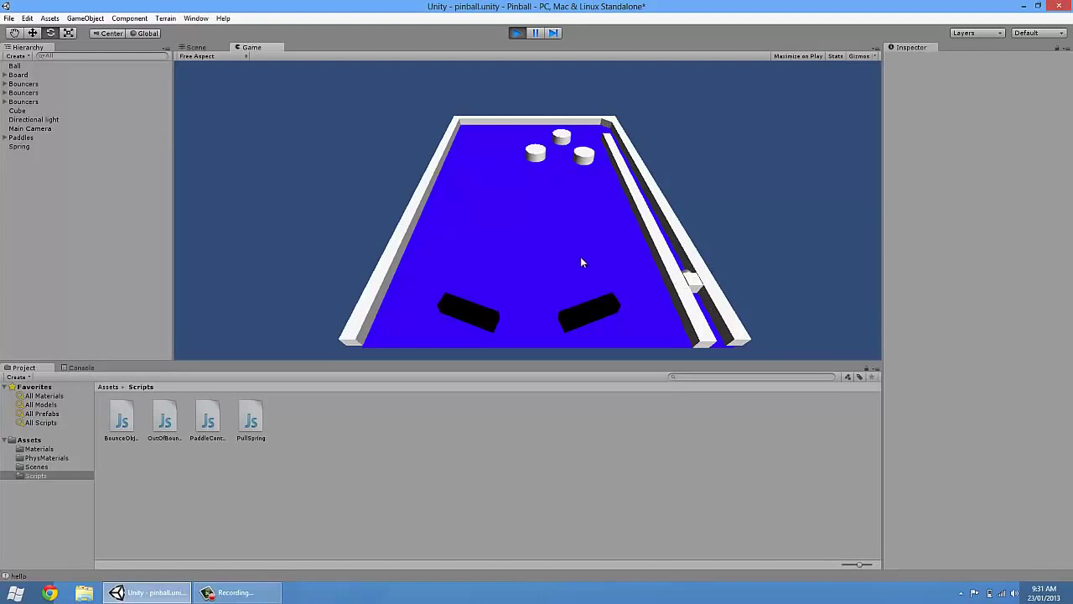
left_click(517, 33)
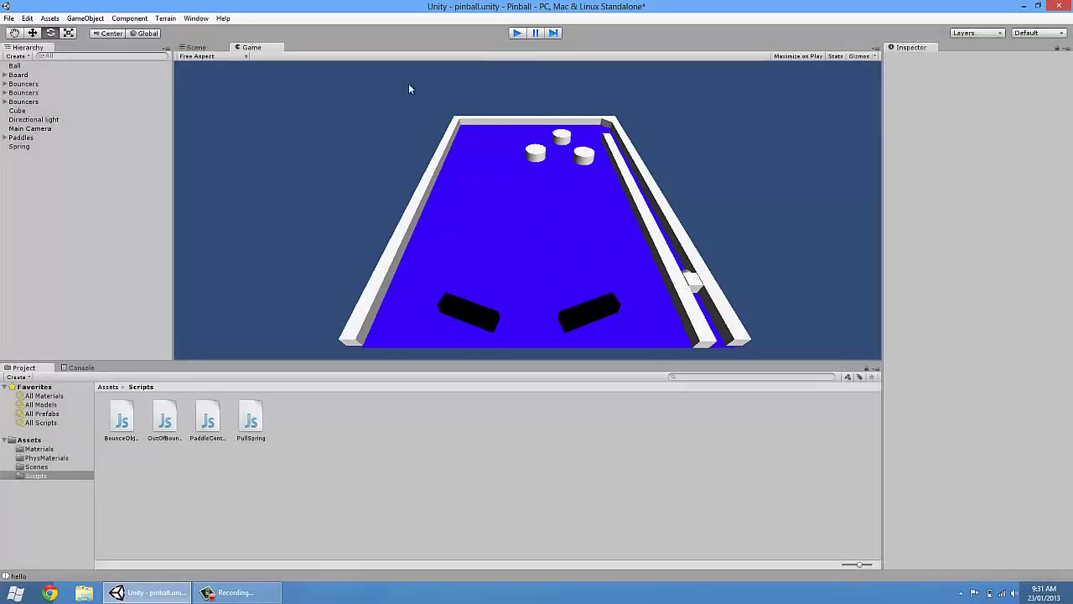
left_click(9, 18)
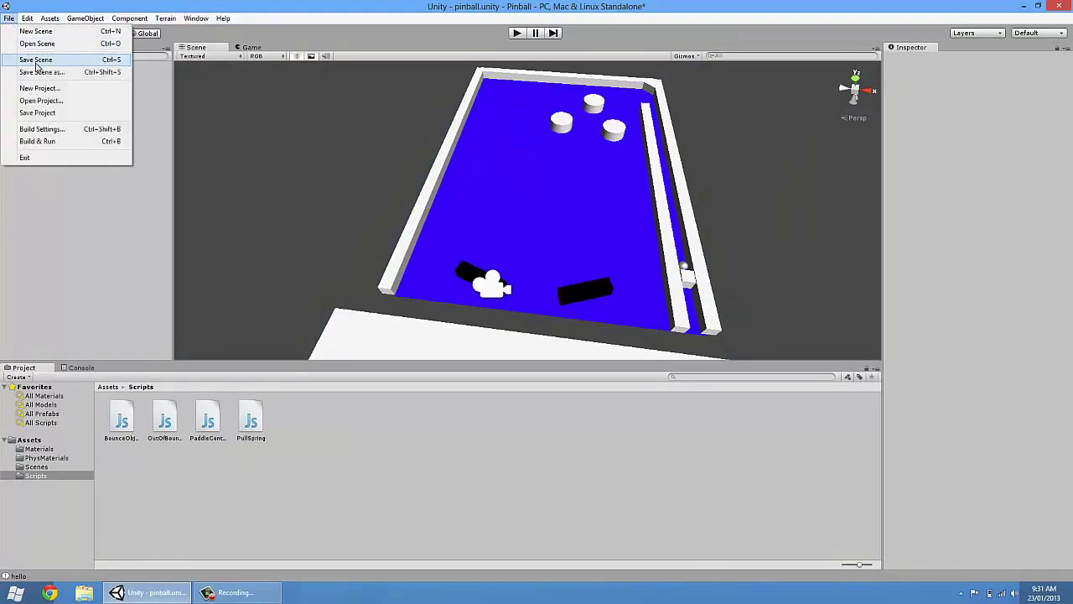
left_click(427, 4)
Create another cube and set its Y position to 0.5 so it sits on the board between the paddles.
middle_click_drag(469, 155, 503, 194)
left_click_drag(502, 198, 533, 232, "alt")
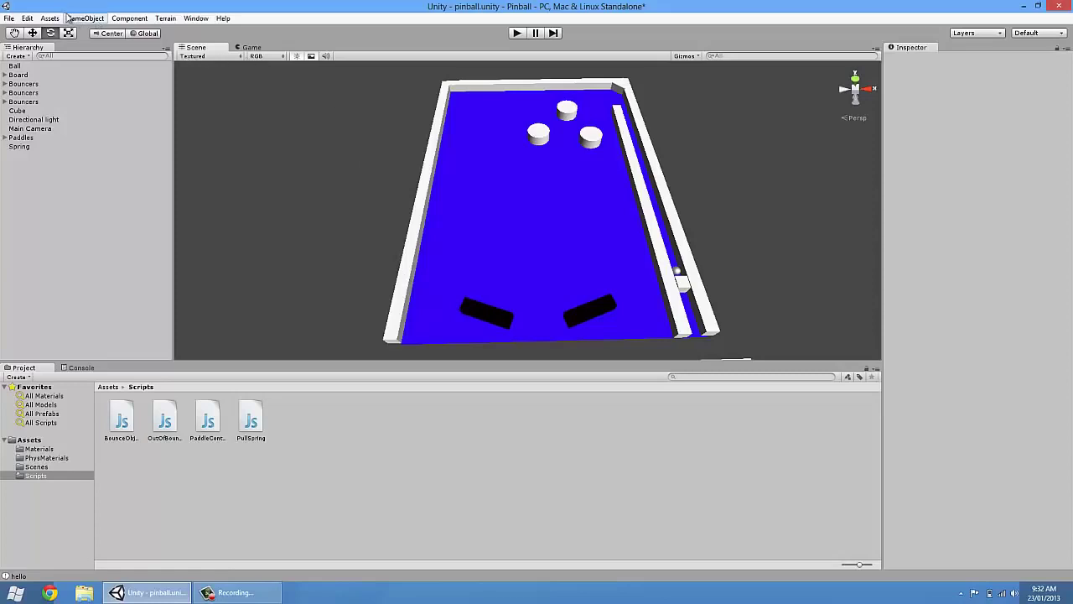
left_click(84, 18)
mouse_move(102, 42)
left_click(256, 163)
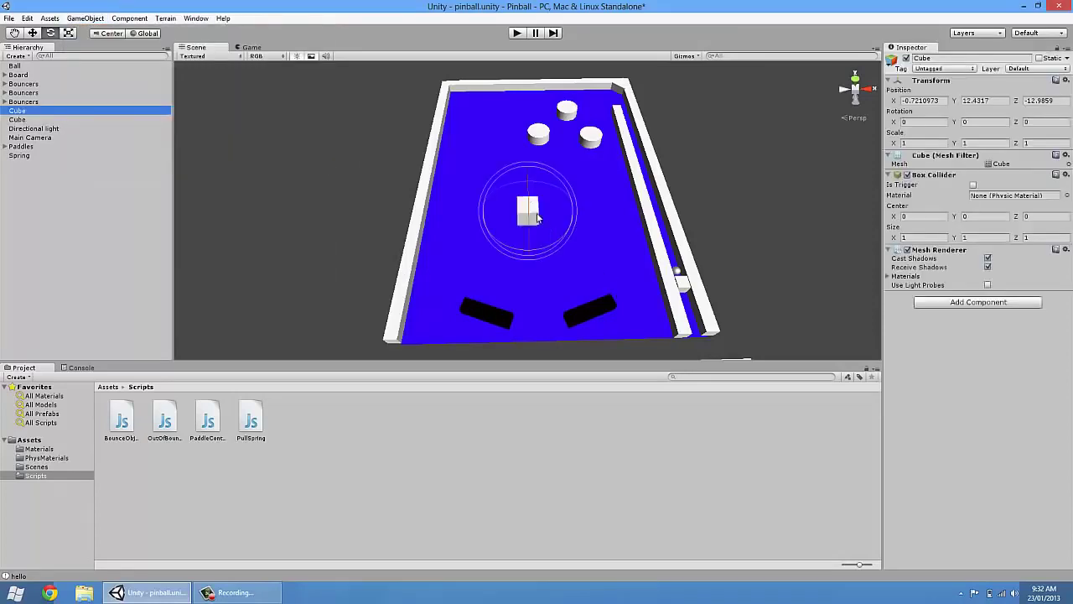
left_click(994, 100)
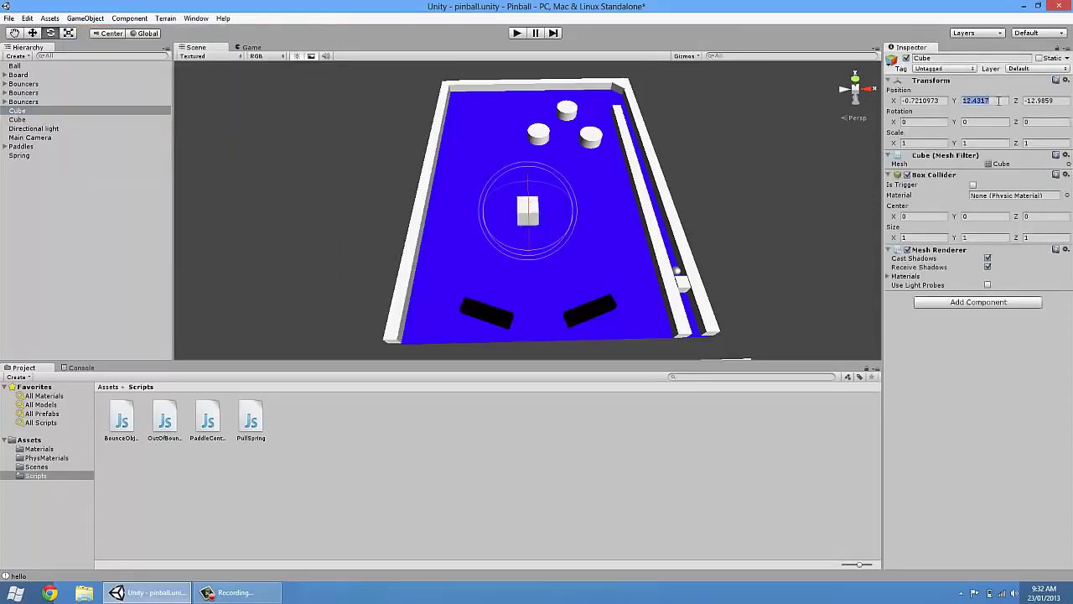
type("15e")
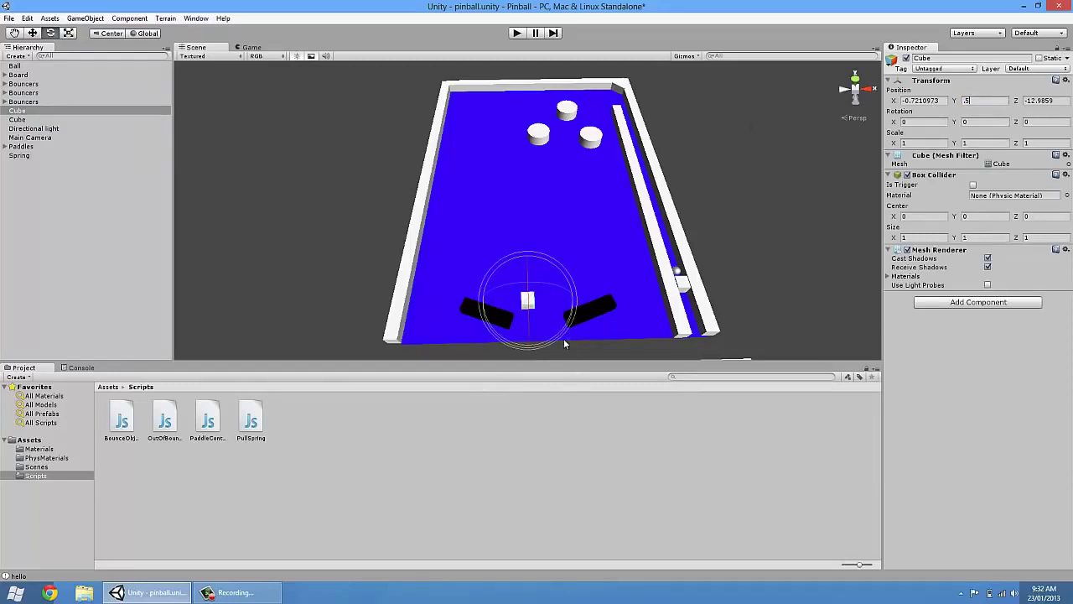
middle_click_drag(577, 308, 606, 265)
left_click(941, 94)
Stretch the new cube to an X scale of about 3.3 and match the left paddle's Y rotation of 19.93177.
key("r")
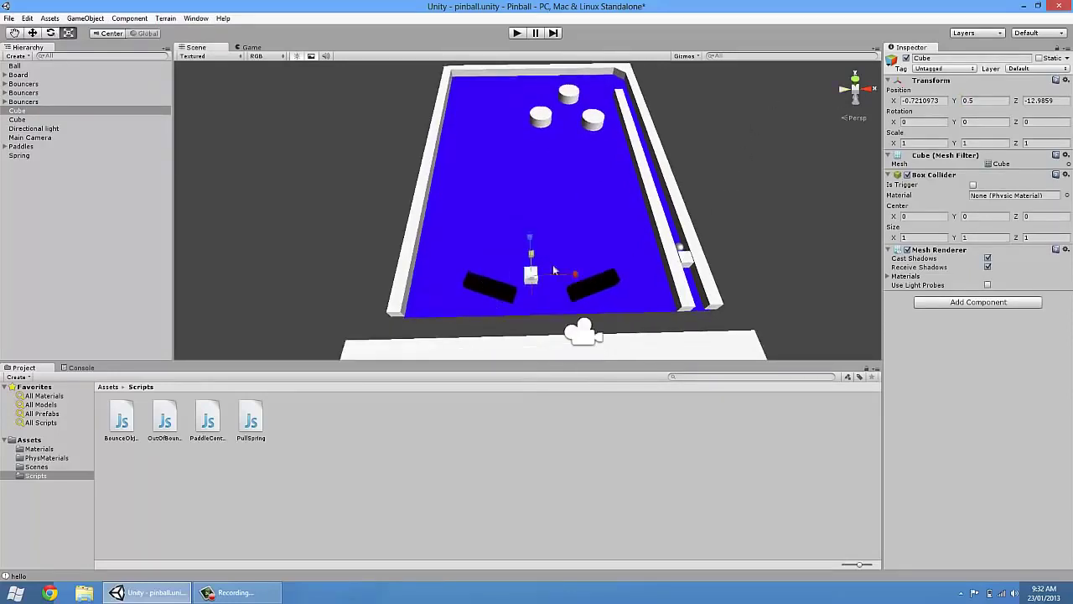
left_click_drag(590, 278, 654, 275)
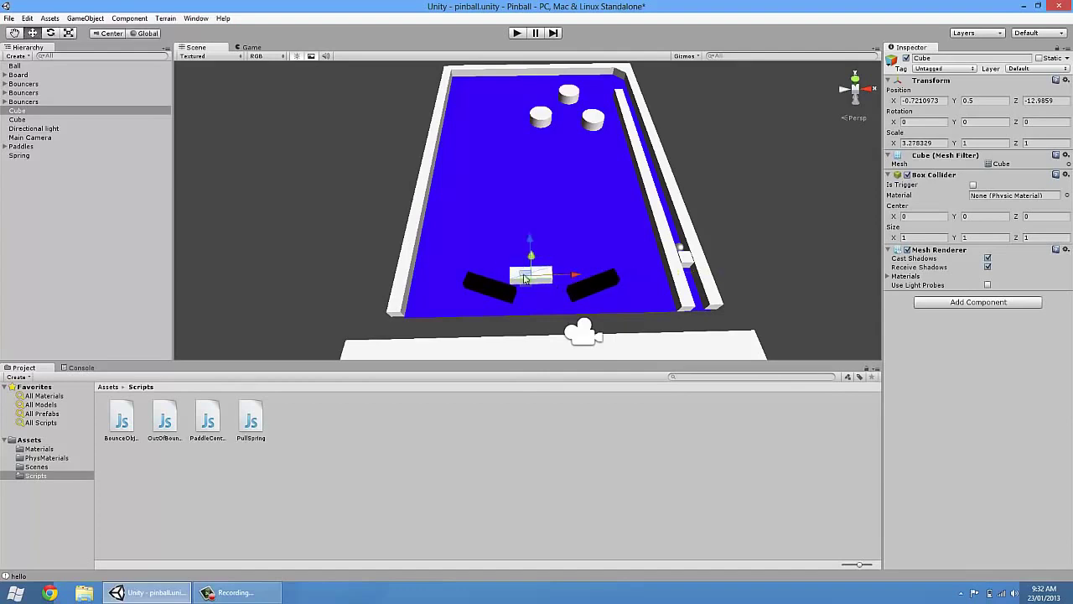
key("e")
left_click_drag(569, 299, 575, 313, "ctrl")
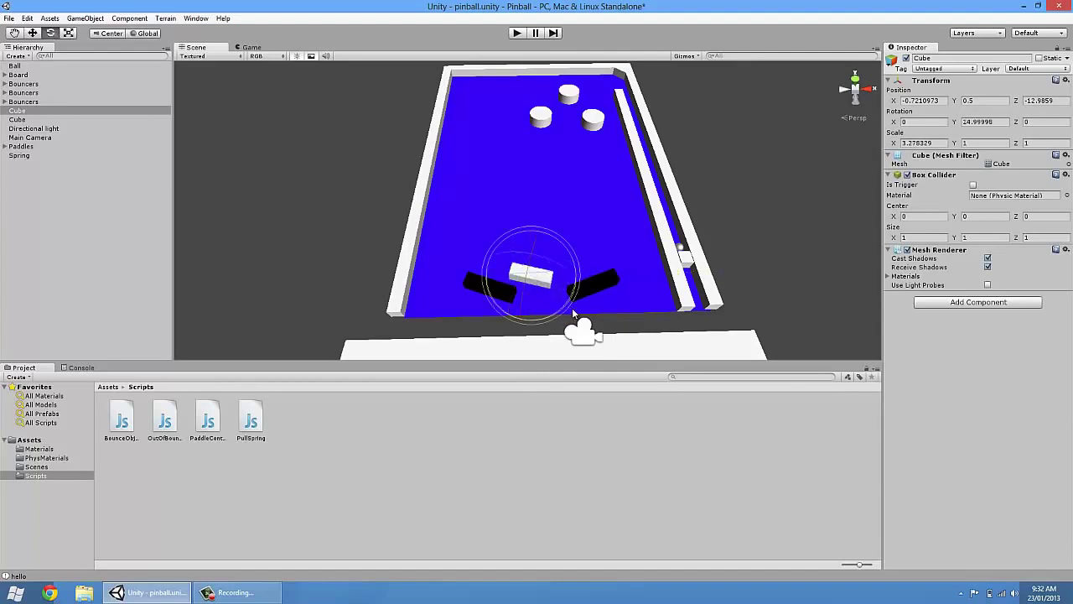
left_click(475, 285)
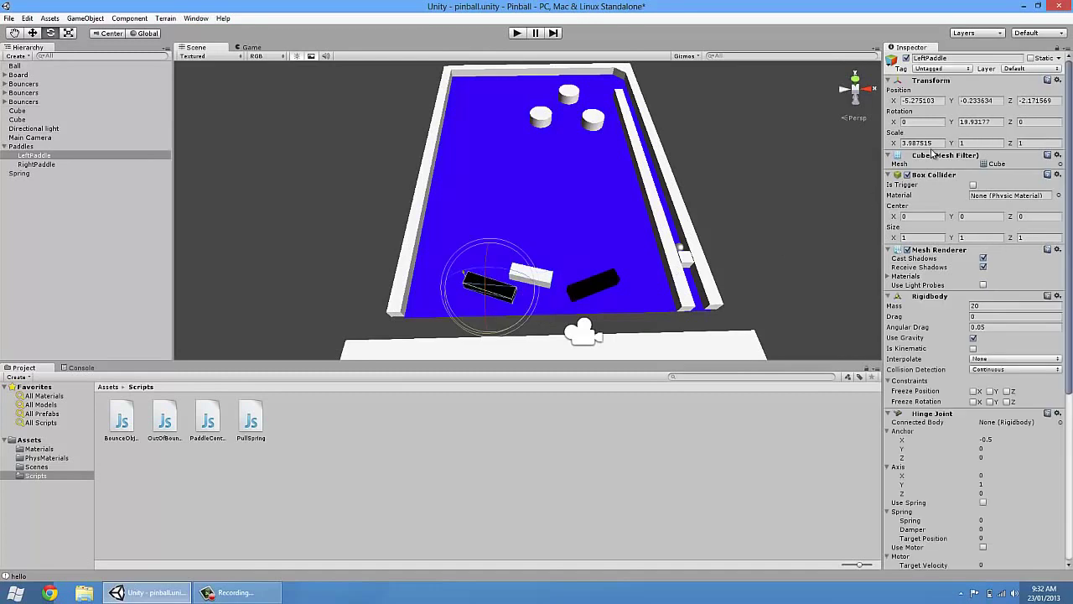
left_click(553, 281)
left_click_drag(999, 124, 921, 120)
type("19.93177")
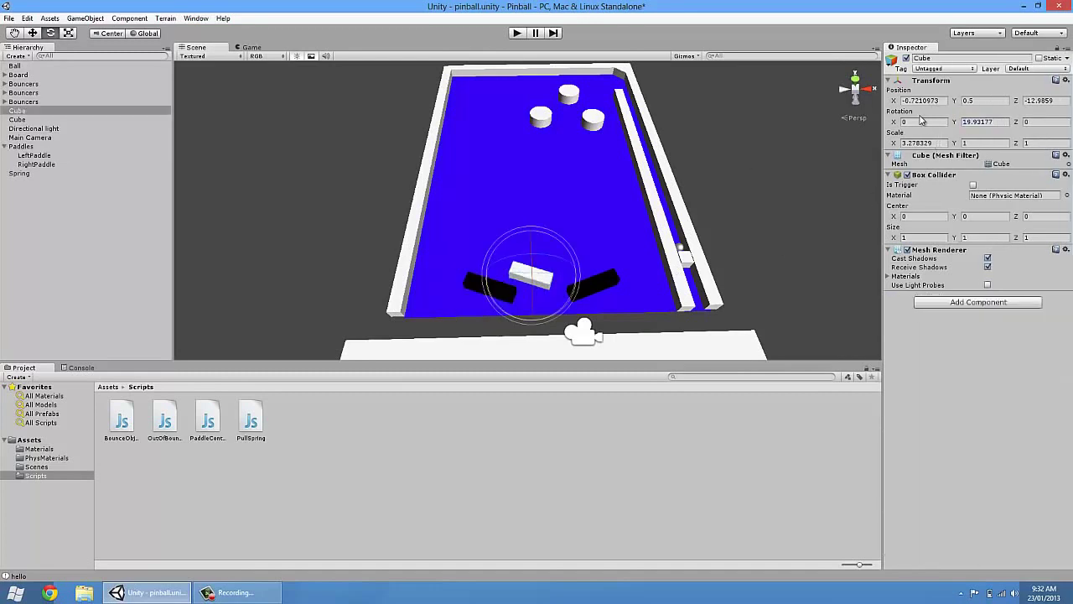
Place the angled cube against the left paddle's outer end and a mirrored duplicate against the right paddle's, at about X 7.7, Z -12.5.
key("w")
left_click_drag(527, 275, 646, 263)
key("ctrl+d")
key("e")
key("w")
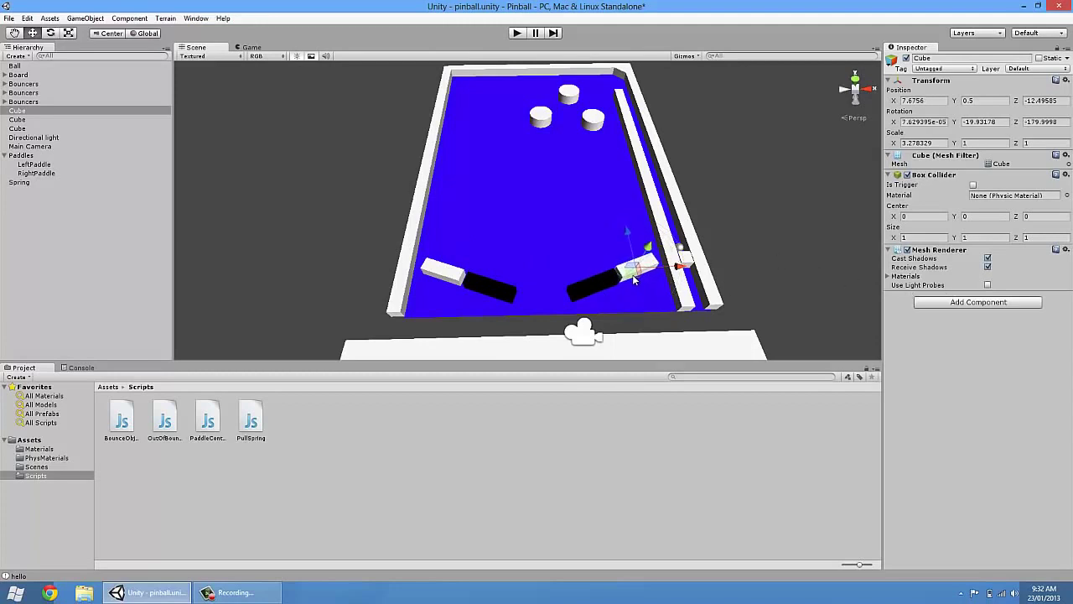
Select the three bouncer cylinders together and shift them toward the board's left wall.
left_click(589, 119)
left_click(570, 96, "shift")
left_click(542, 116, "shift")
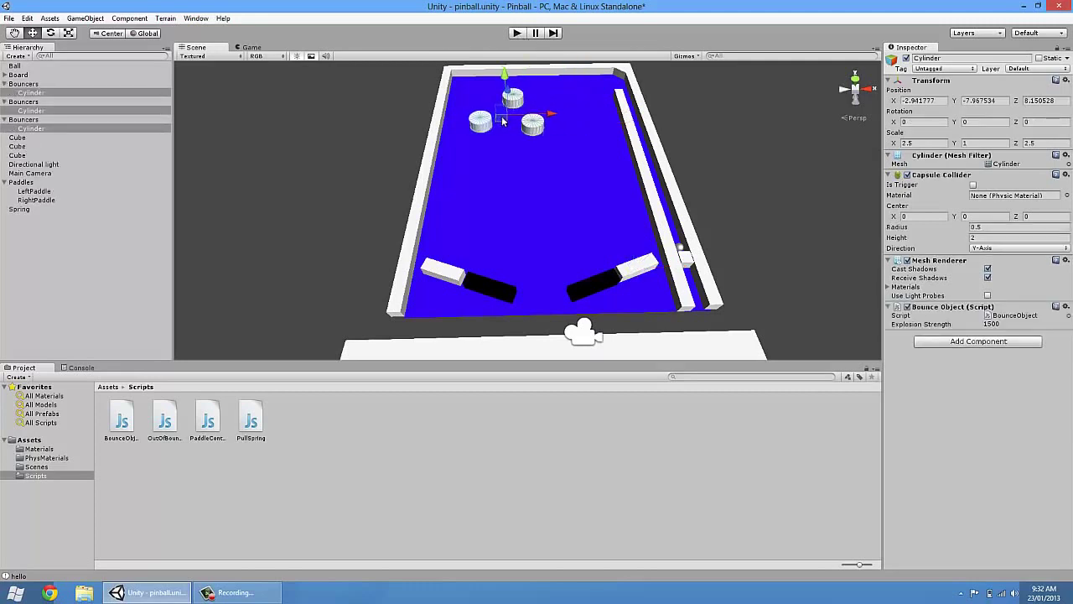